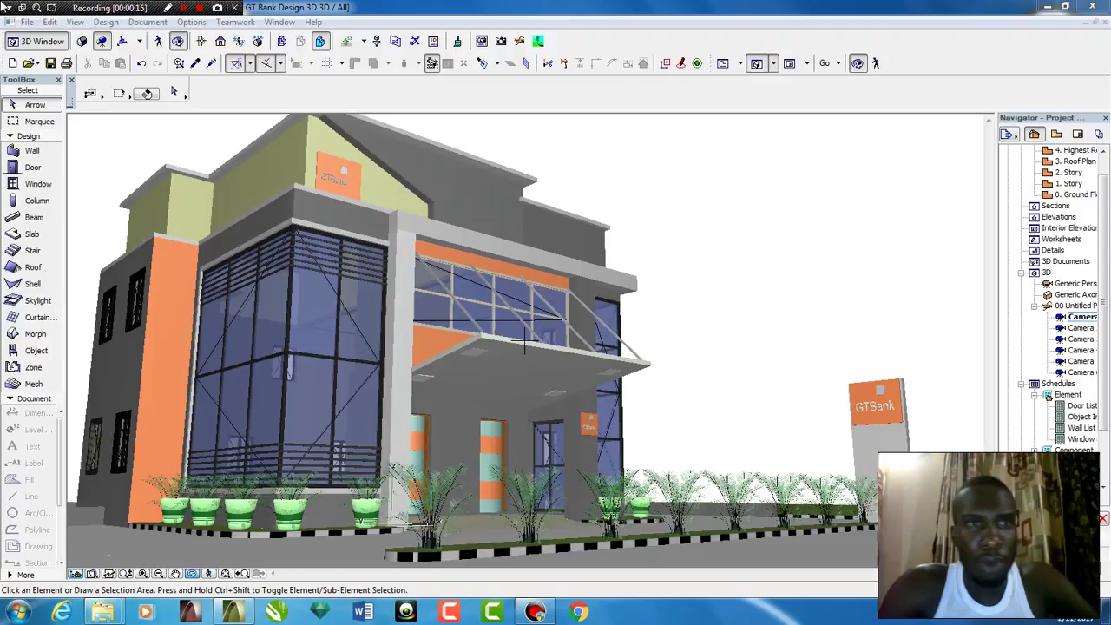
# Save the model as an Artlantis file over 2017 GT Bank Design 3D in Commercial Designs > 2017 GT Bank Design
pyautogui.click(27, 21)
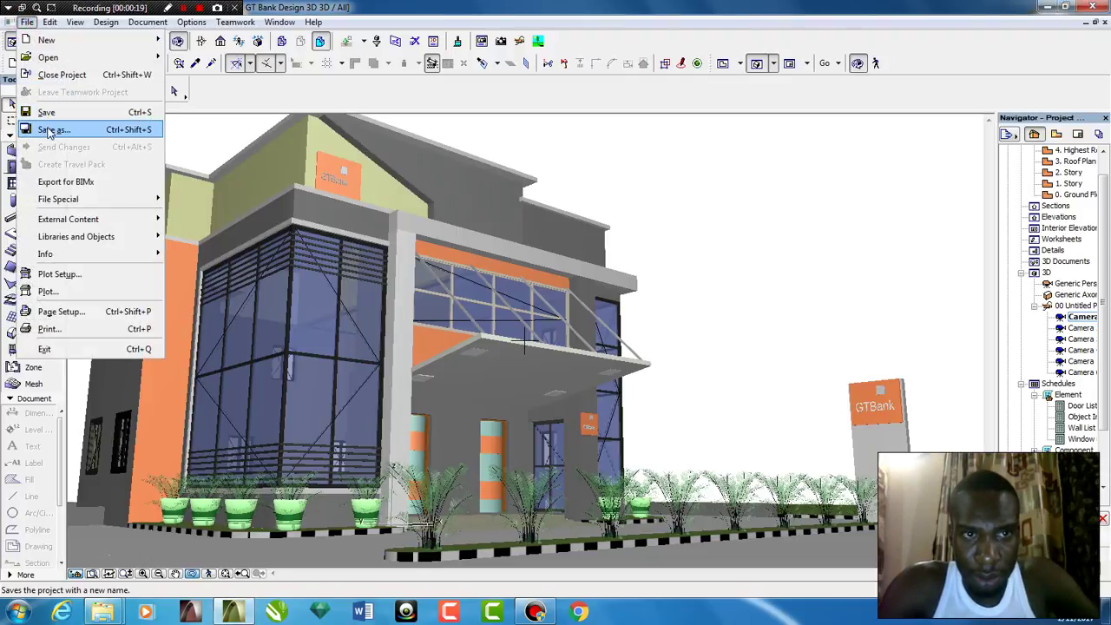
pyautogui.click(49, 131)
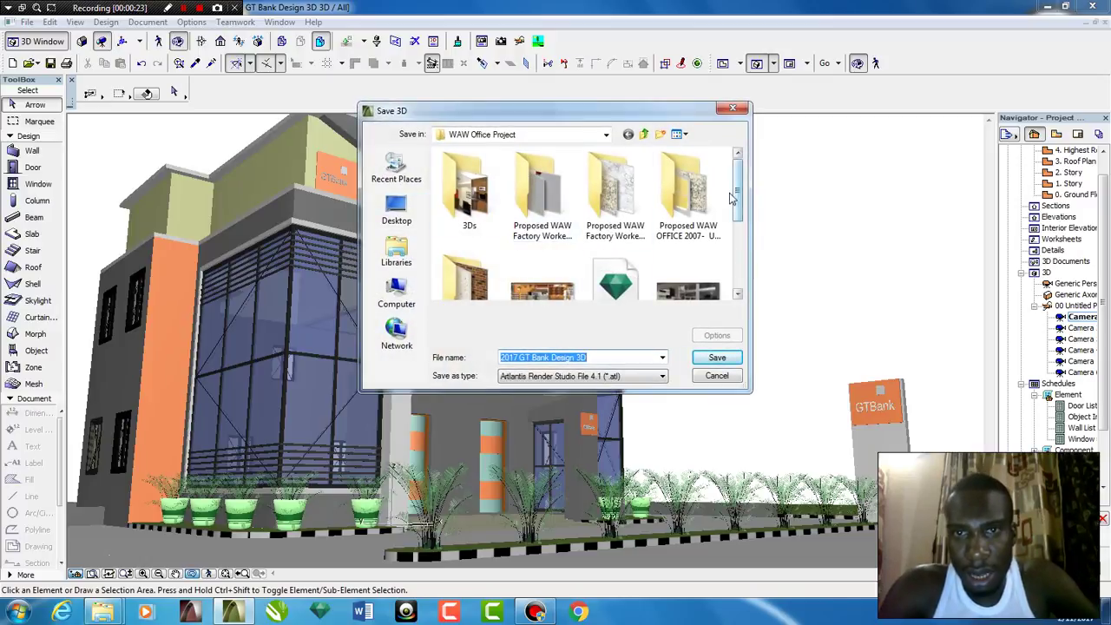
pyautogui.moveTo(734, 192)
pyautogui.mouseDown()
pyautogui.moveTo(734, 228)
pyautogui.moveTo(734, 193)
pyautogui.mouseUp()
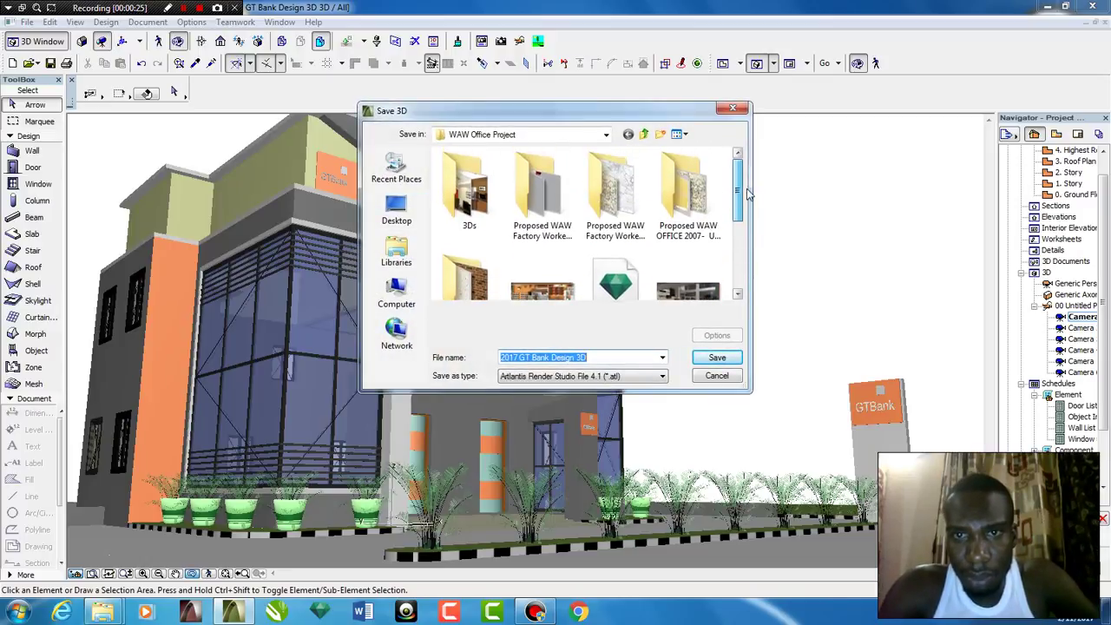
pyautogui.click(607, 136)
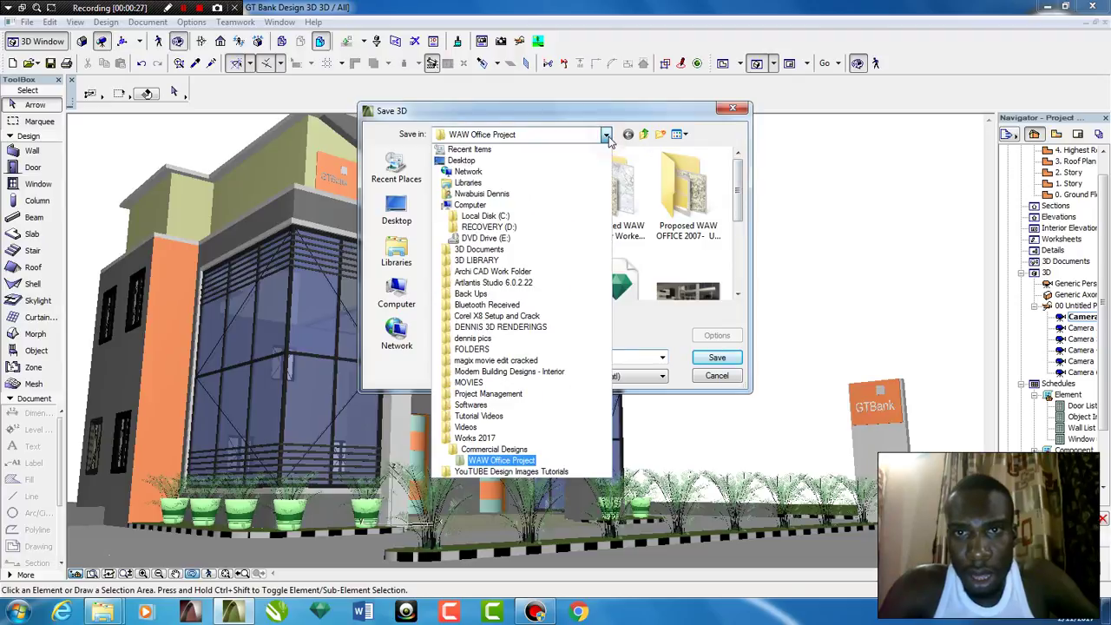
pyautogui.click(496, 450)
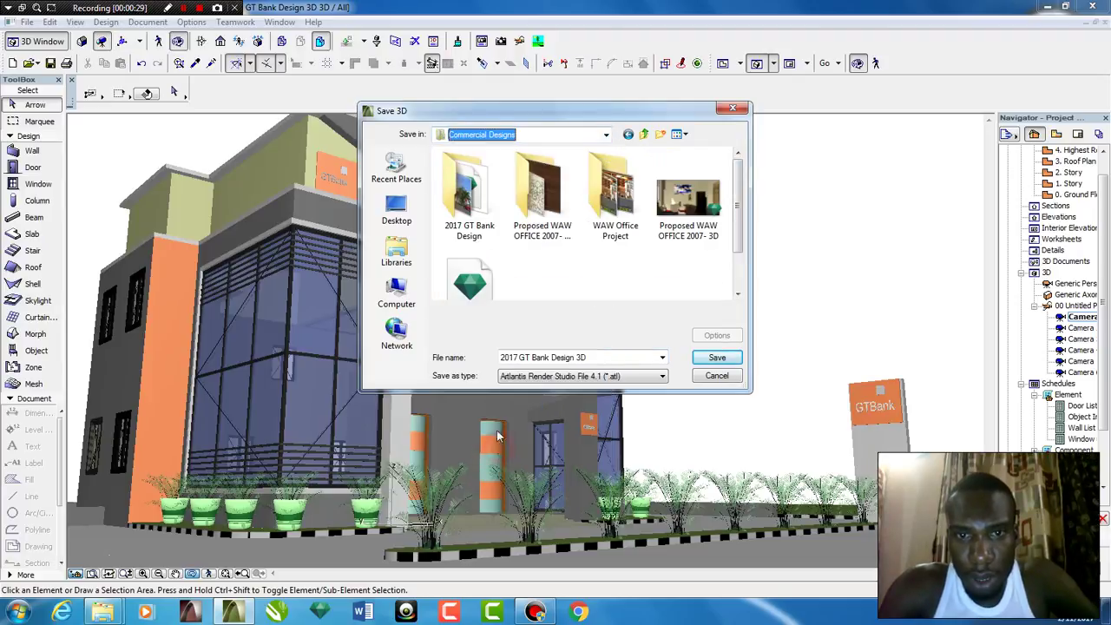
pyautogui.doubleClick(477, 197)
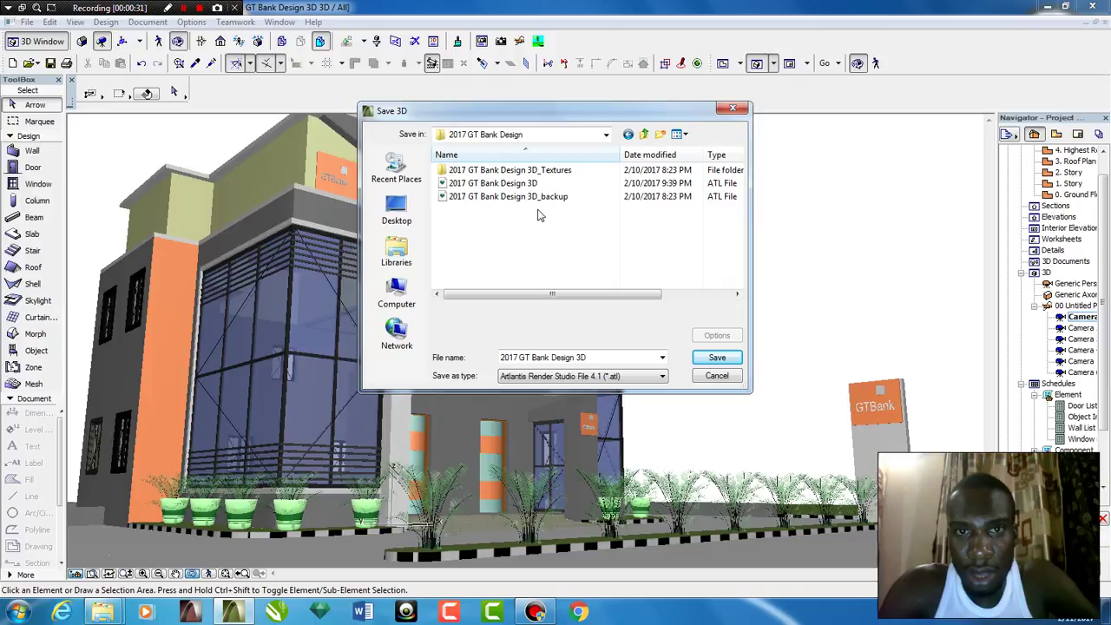
pyautogui.click(525, 183)
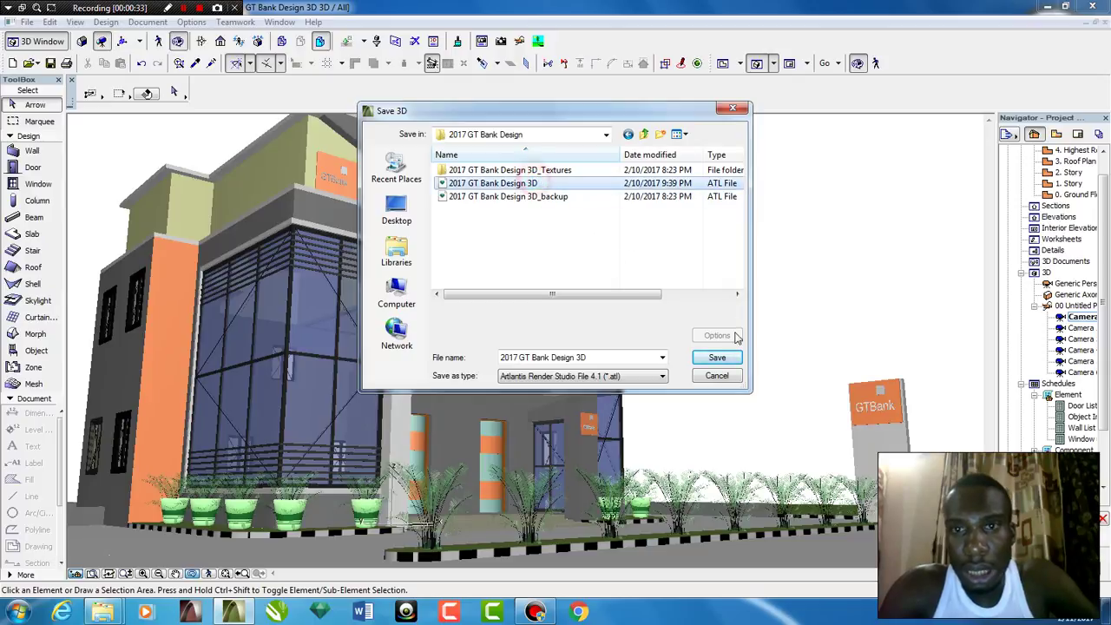
pyautogui.click(717, 358)
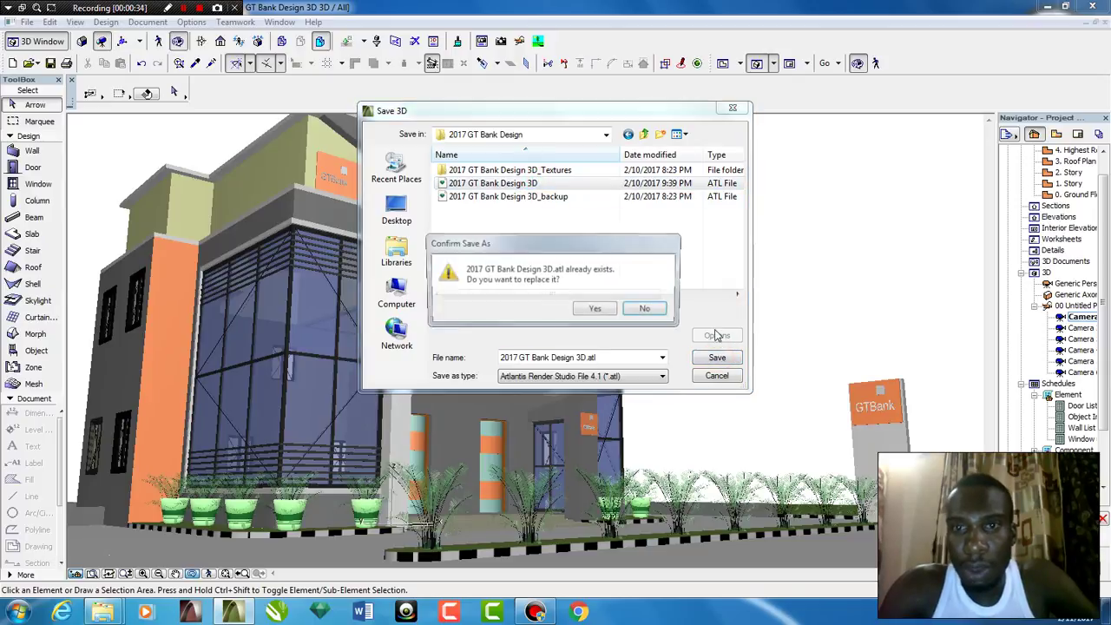
pyautogui.click(602, 308)
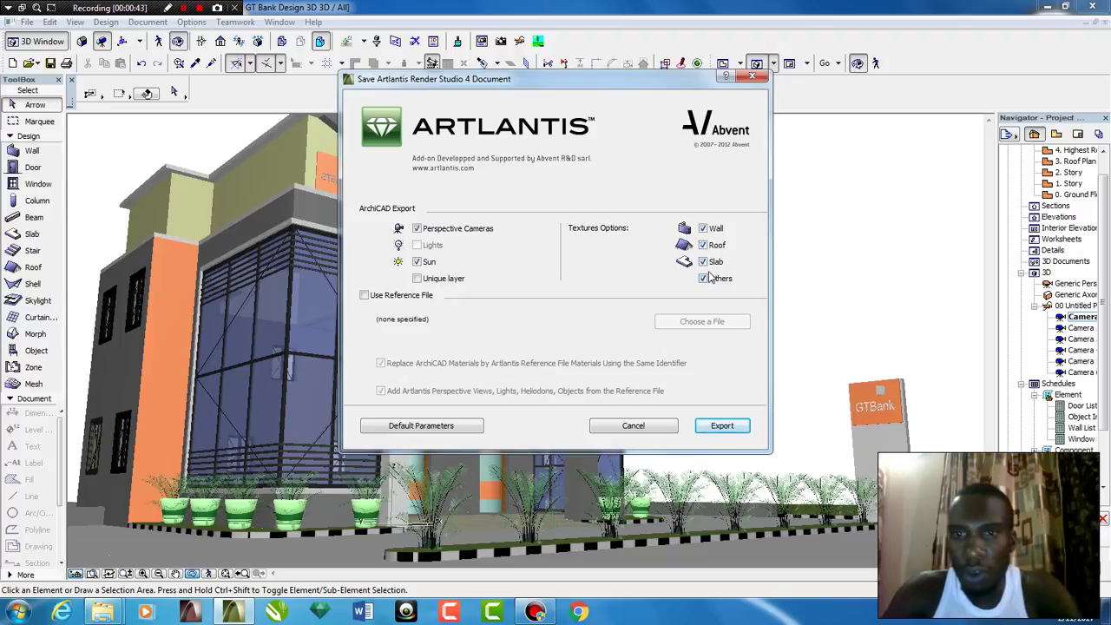
# Export the model to the Artlantis file 2017 GT Bank Design 3D.atl
pyautogui.click(723, 426)
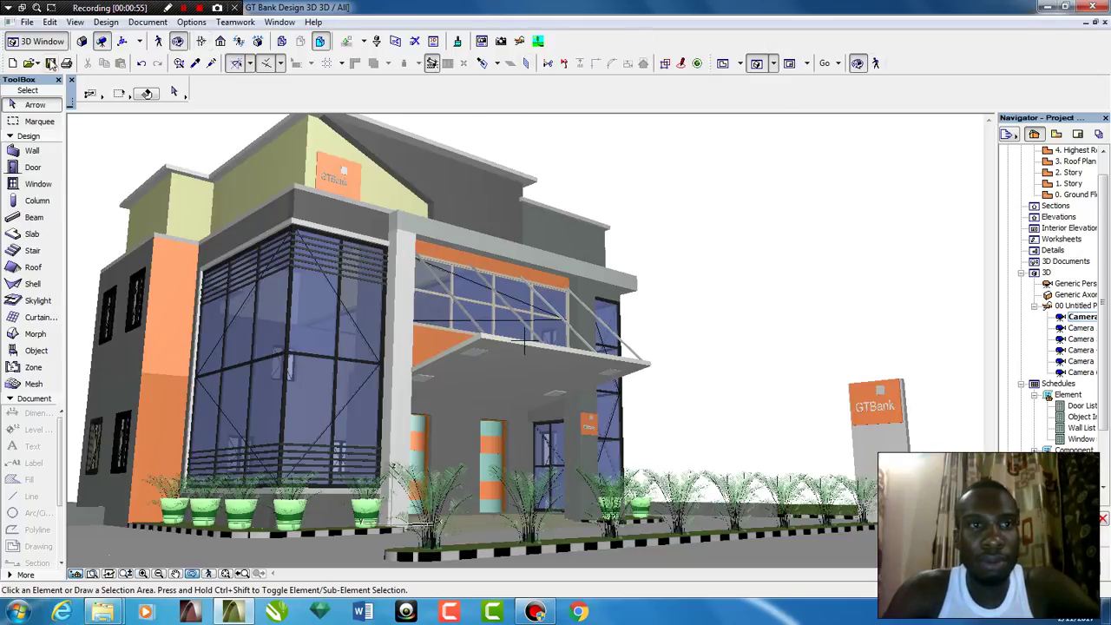
# Close ArchiCAD and maximize the 2017 GT Bank Design folder window in Explorer
pyautogui.click(1095, 7)
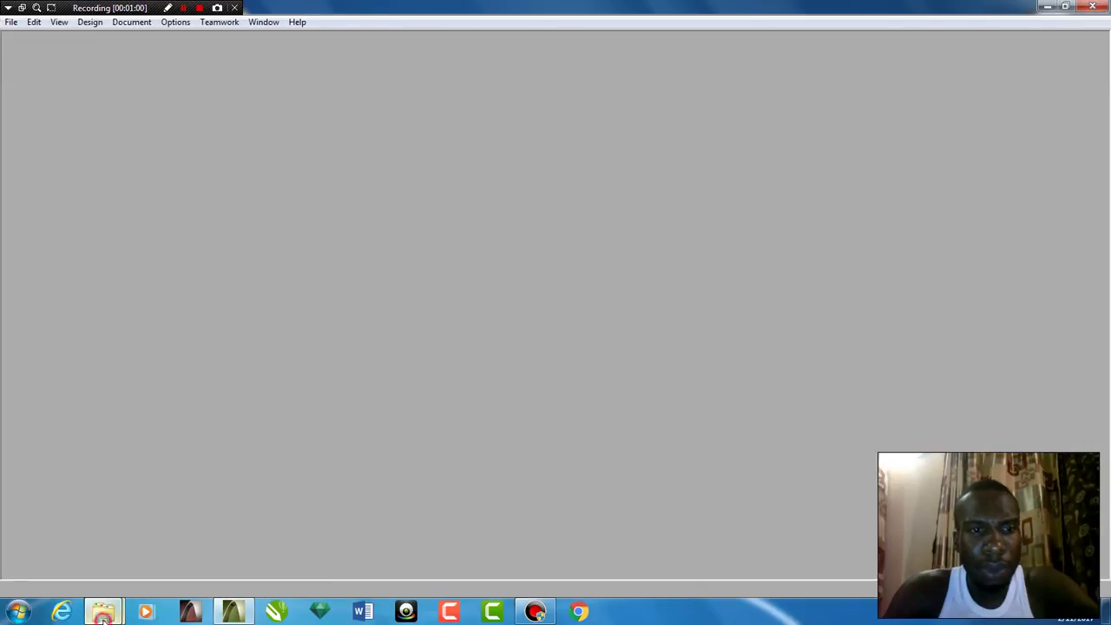
pyautogui.moveTo(103, 614)
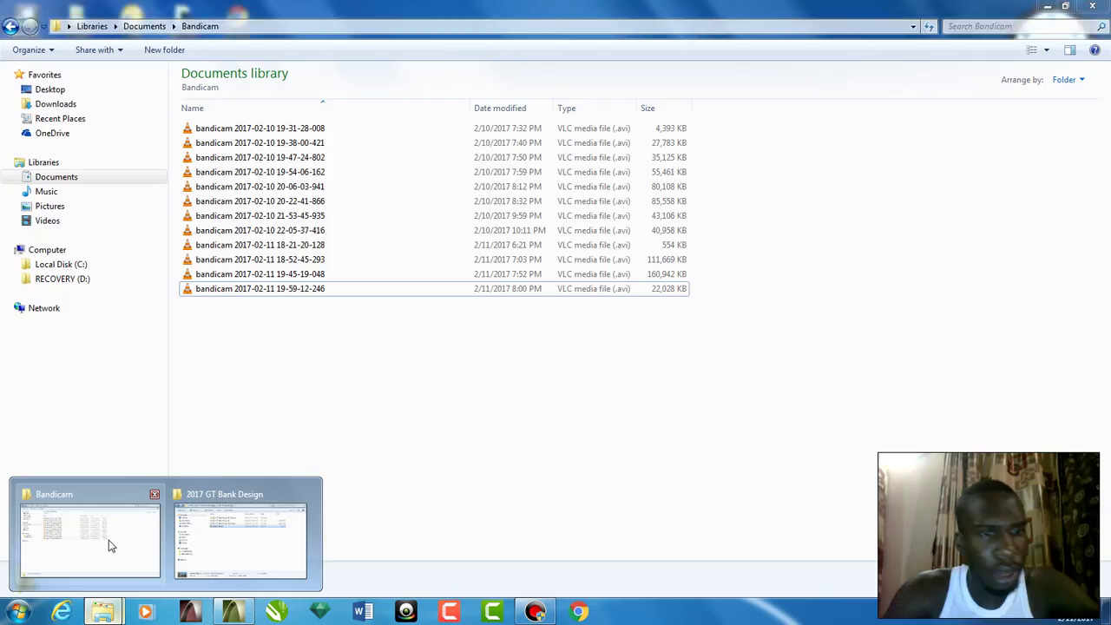
pyautogui.click(110, 545)
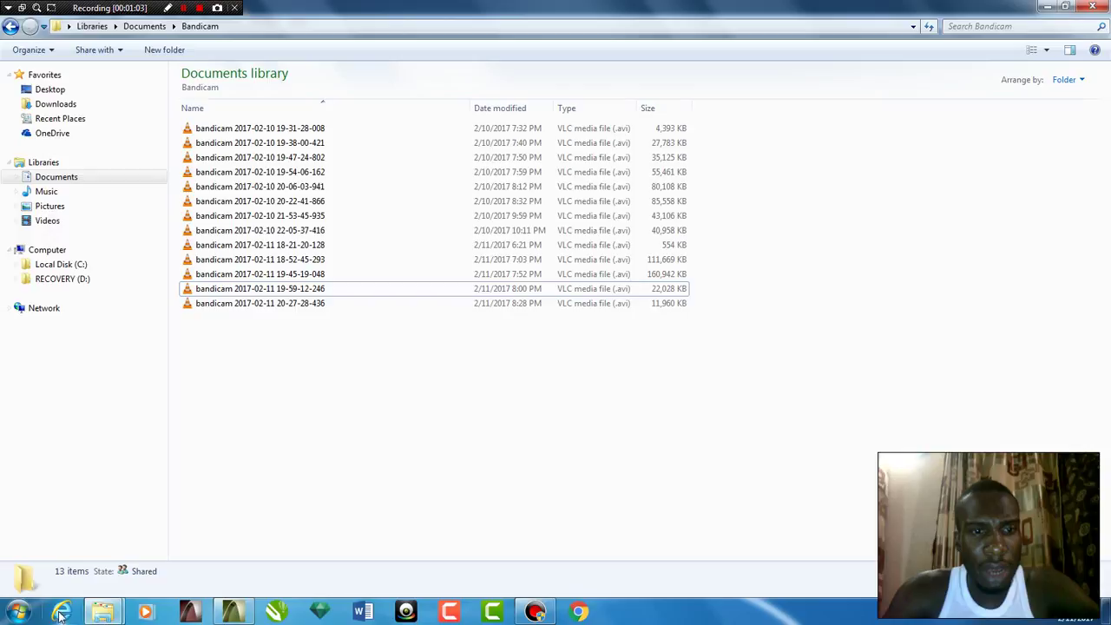
pyautogui.moveTo(104, 612)
pyautogui.click(228, 521)
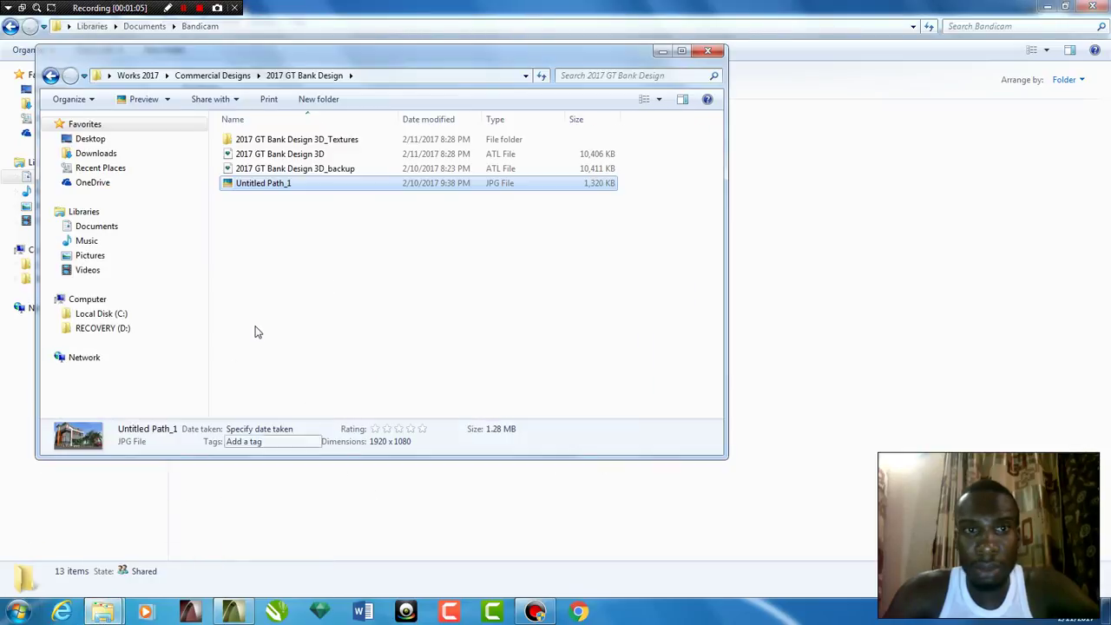
pyautogui.click(307, 274)
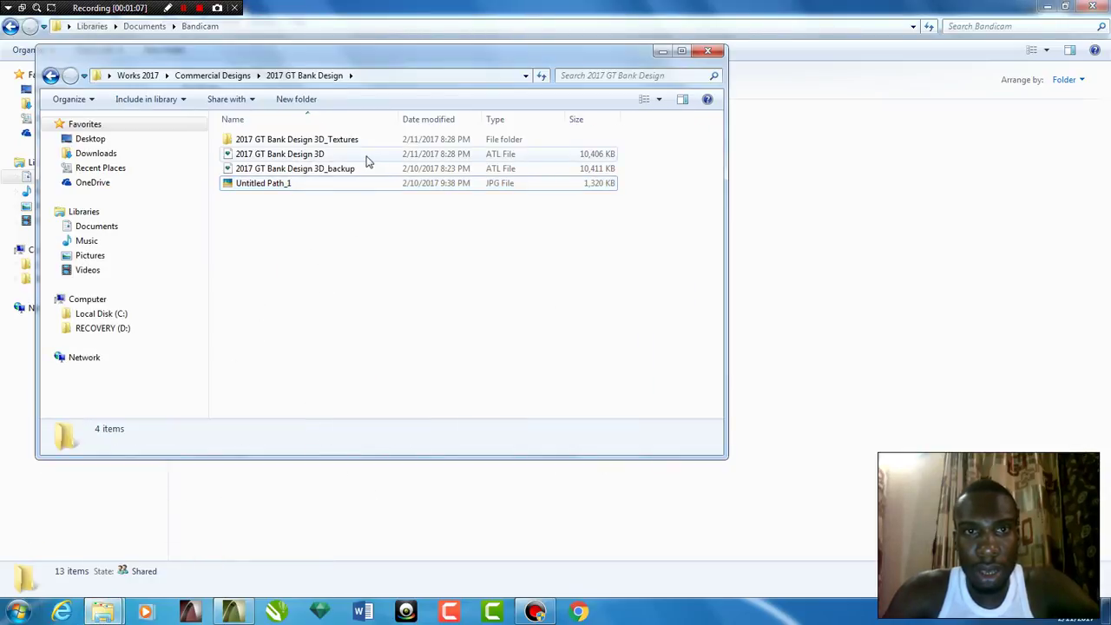
pyautogui.click(681, 51)
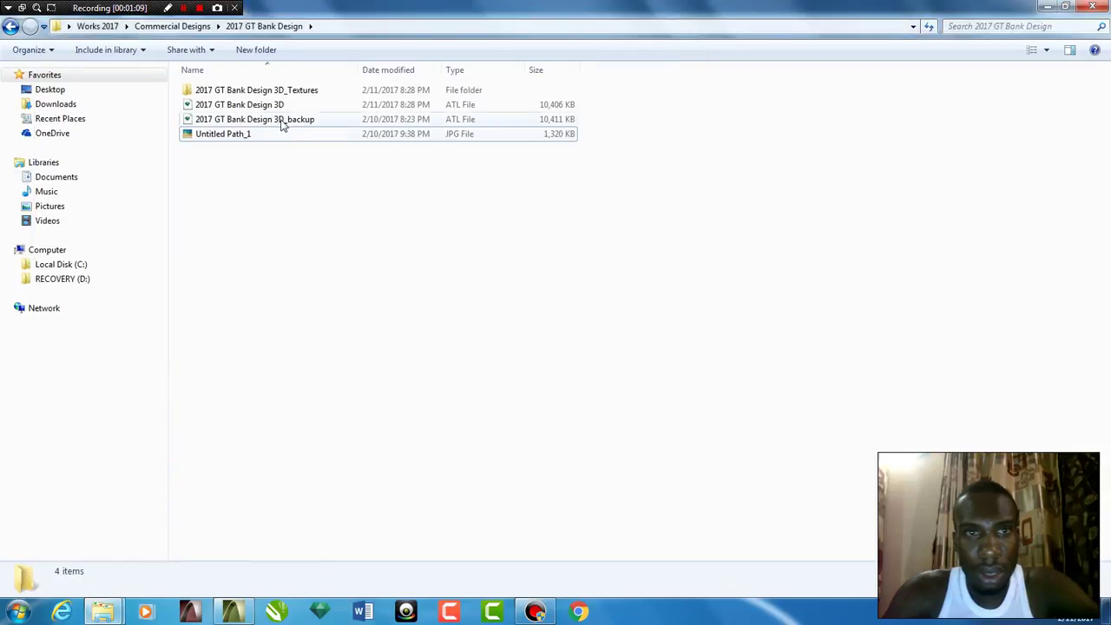
# View the Untitled Path_1 render in Picasa, then launch 2017 GT Bank Design 3D.atl in Artlantis
pyautogui.click(231, 136)
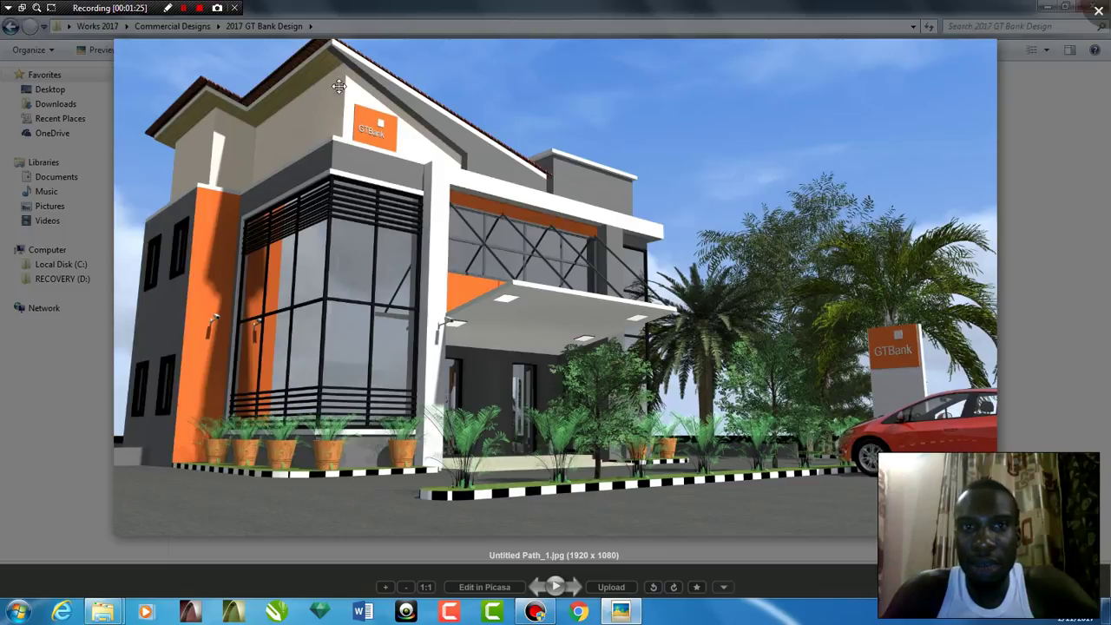
pyautogui.click(1098, 10)
pyautogui.click(274, 105)
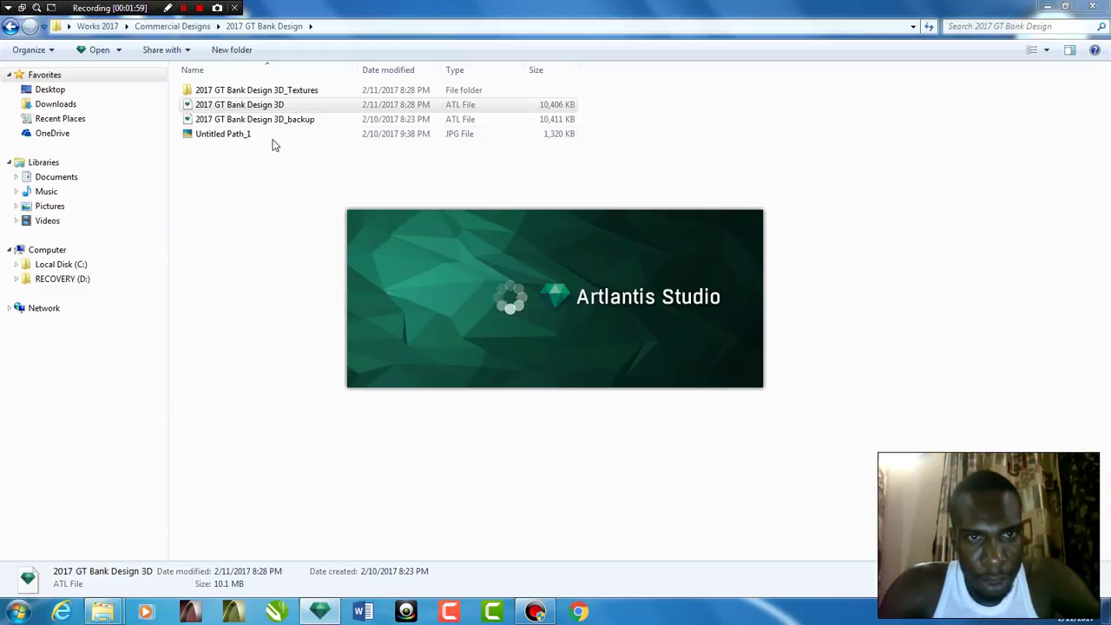
# Return to Commercial Designs and open the Untitled Path_31 render in Picasa
pyautogui.click(10, 27)
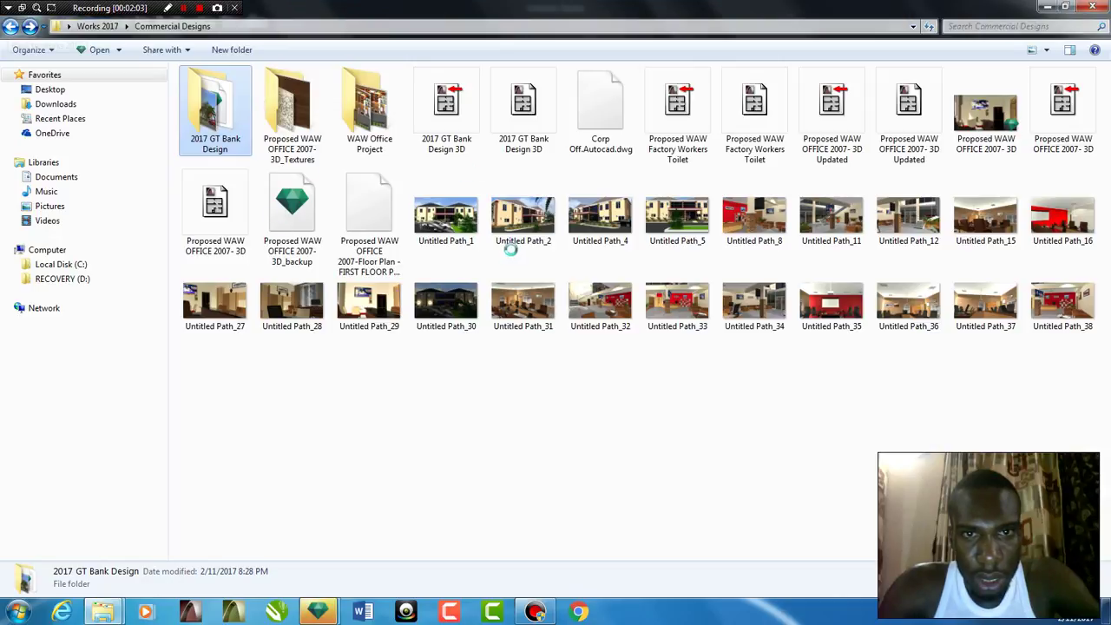
pyautogui.click(337, 611)
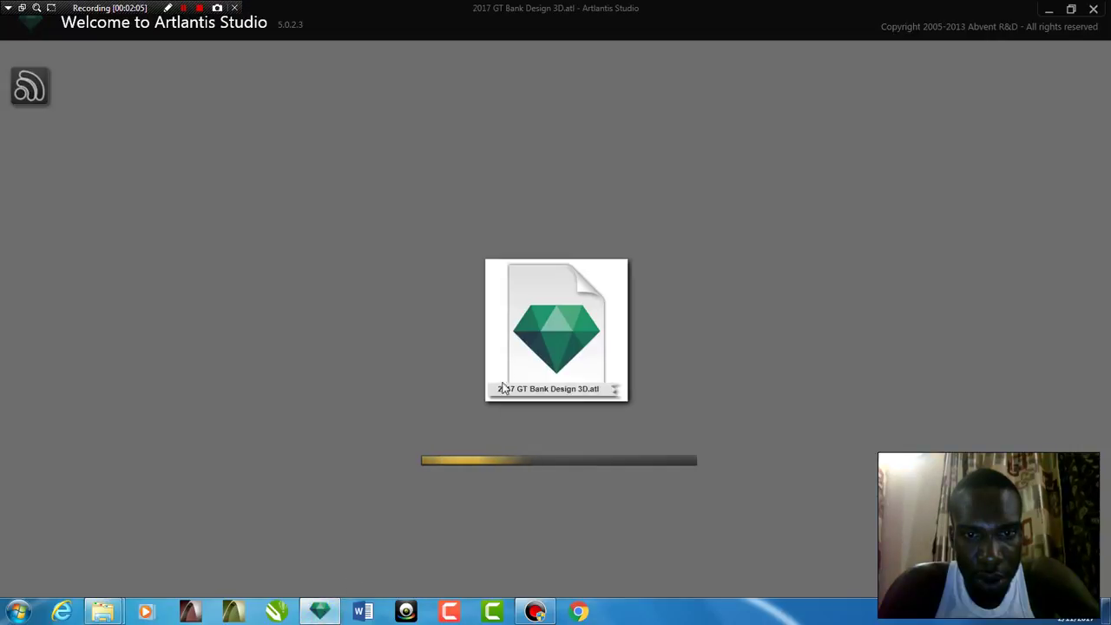
pyautogui.moveTo(103, 616)
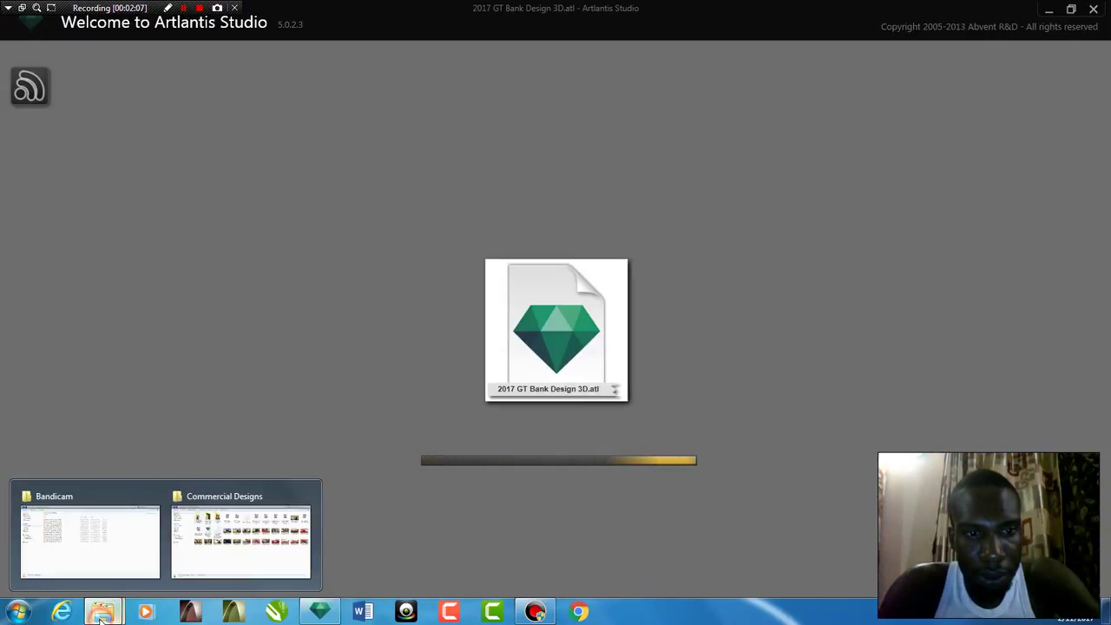
pyautogui.click(184, 550)
pyautogui.click(516, 300)
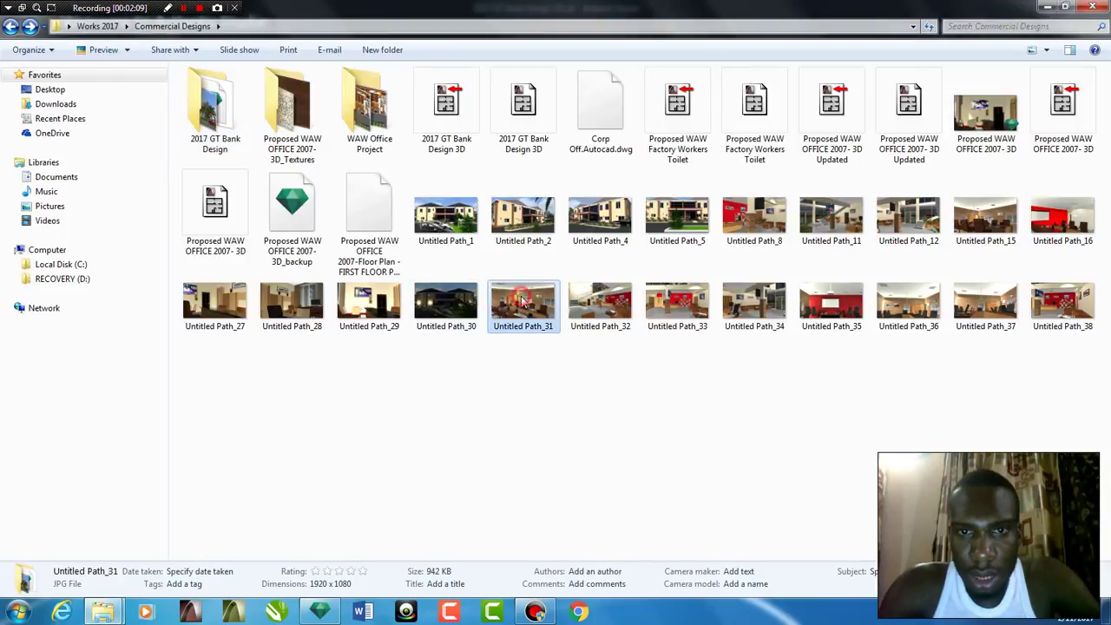
pyautogui.doubleClick(523, 300)
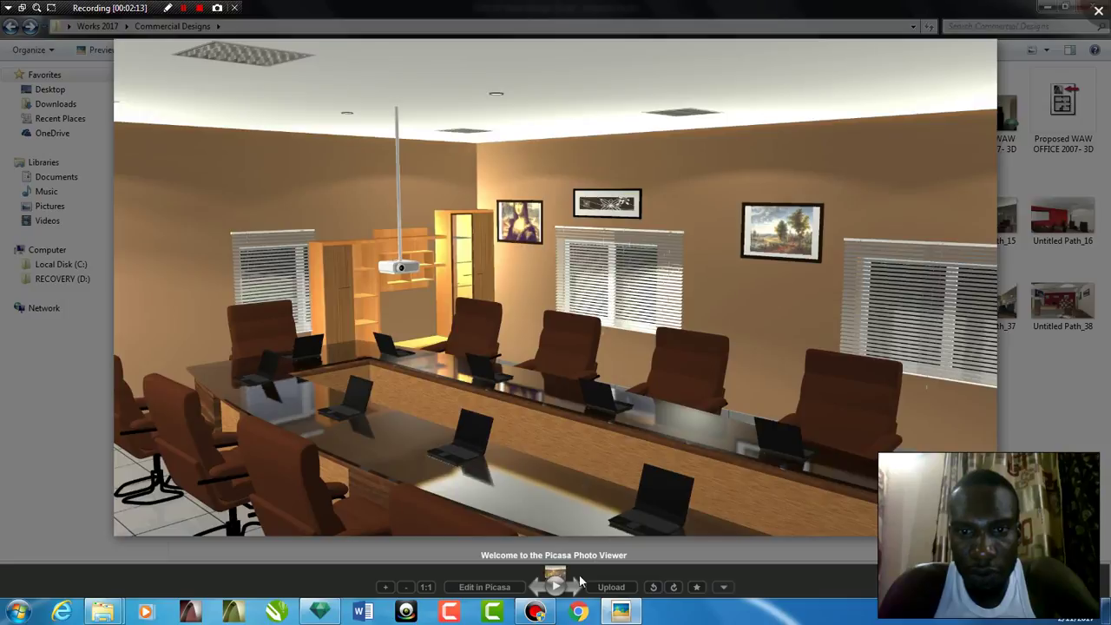
# Page through the interior renders up to Untitled Path_38, then close the viewer
pyautogui.click(575, 587)
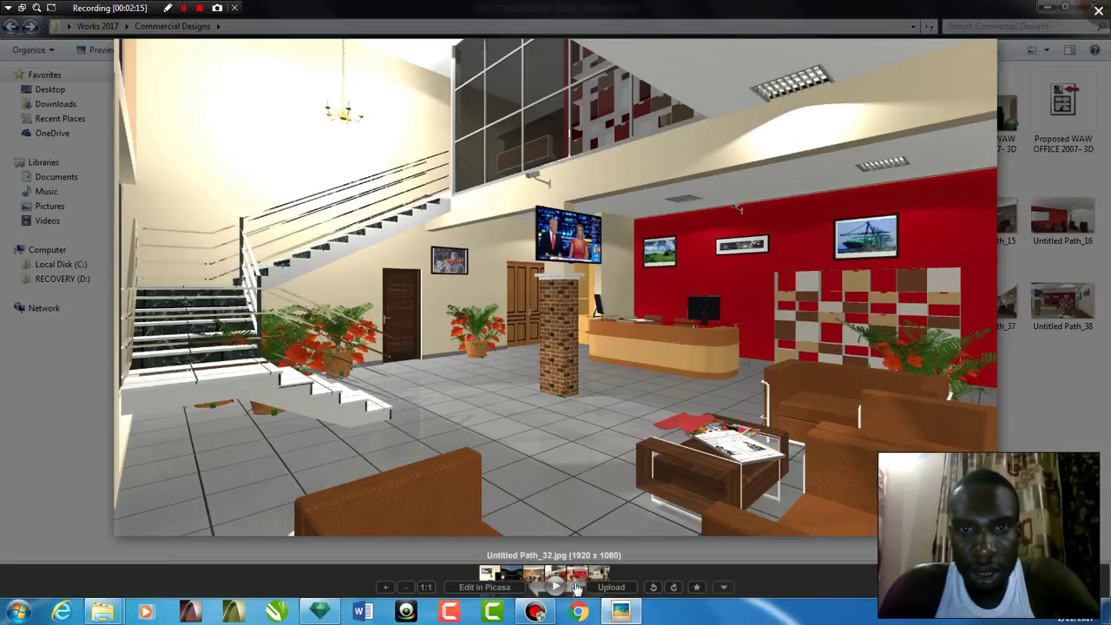
pyautogui.click(575, 587)
pyautogui.click(576, 588)
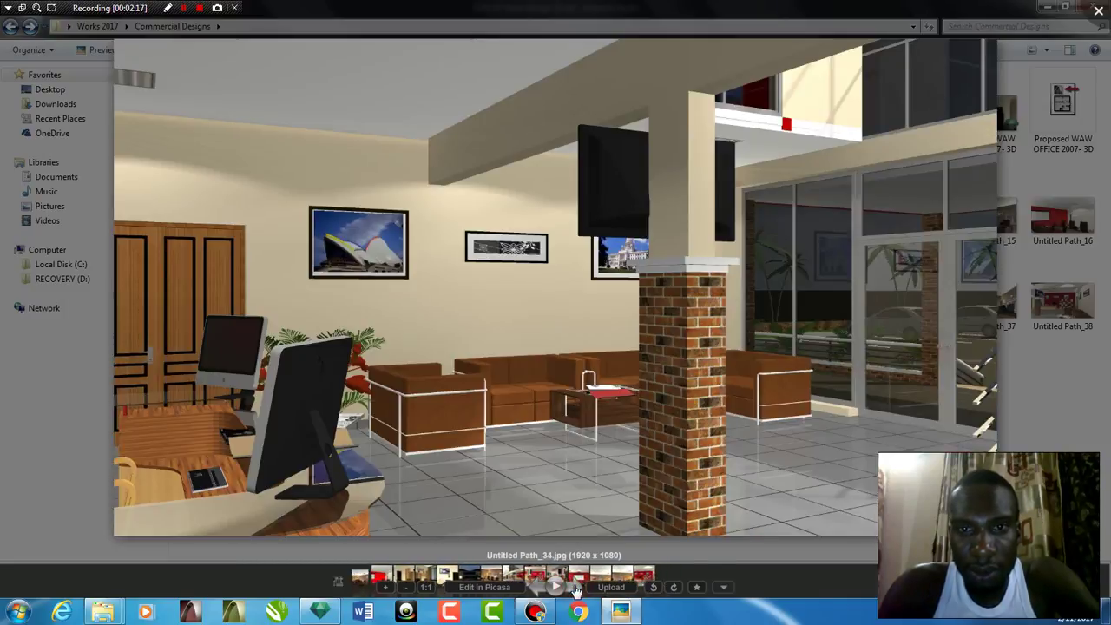
pyautogui.click(575, 587)
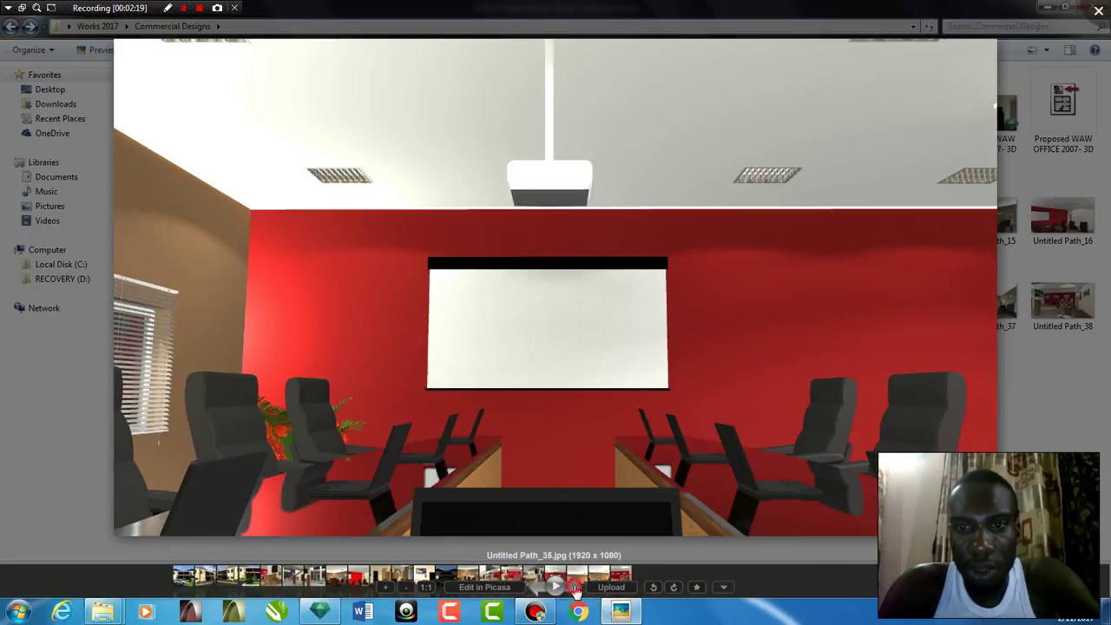
pyautogui.click(575, 588)
pyautogui.click(575, 588)
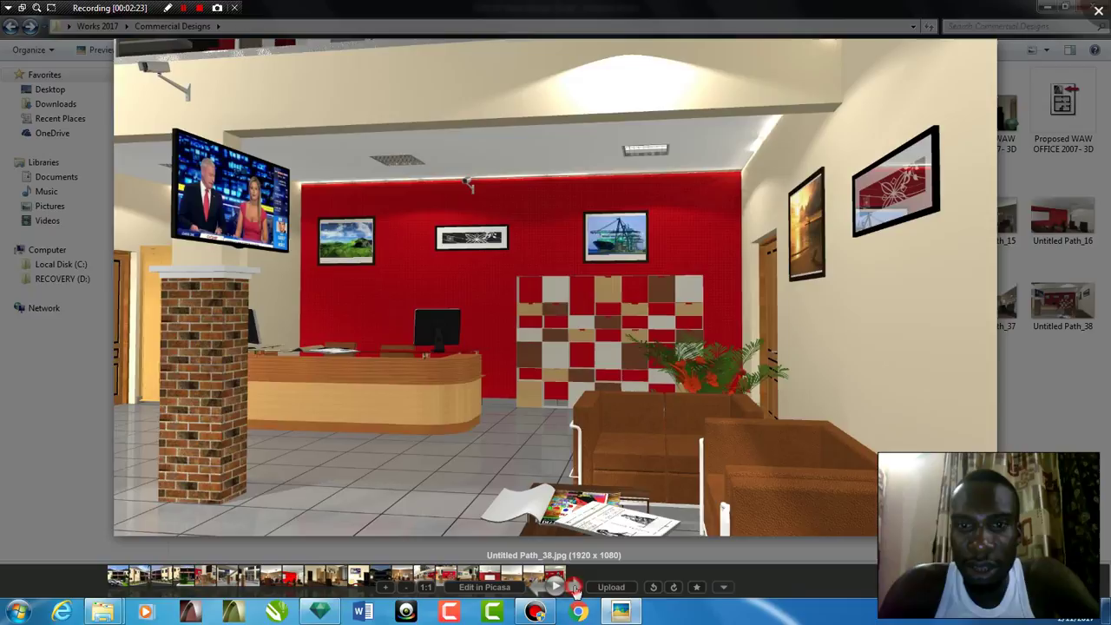
pyautogui.click(1097, 10)
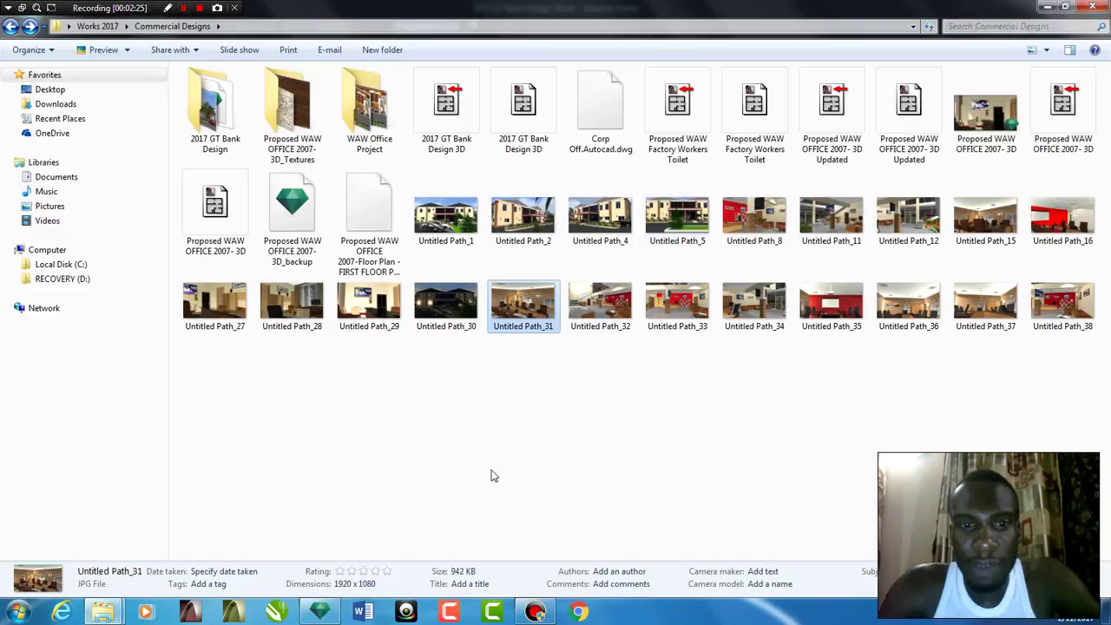
# In Artlantis, add clouds, set the sun to azimuth 305°, elevation 45°, and shadows to 100
pyautogui.click(321, 610)
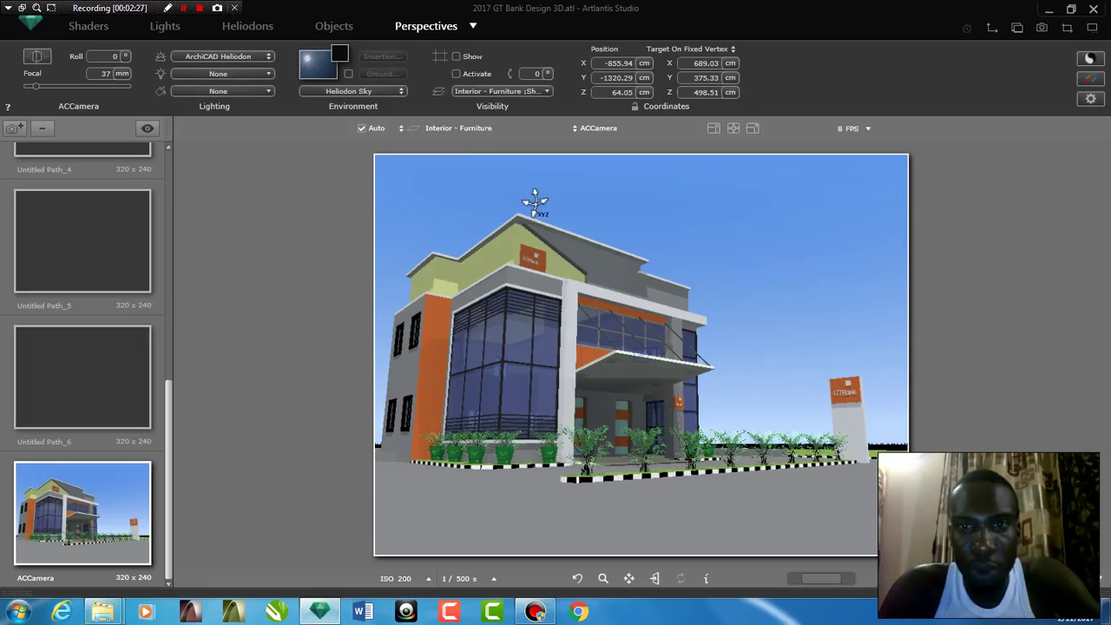
pyautogui.click(753, 129)
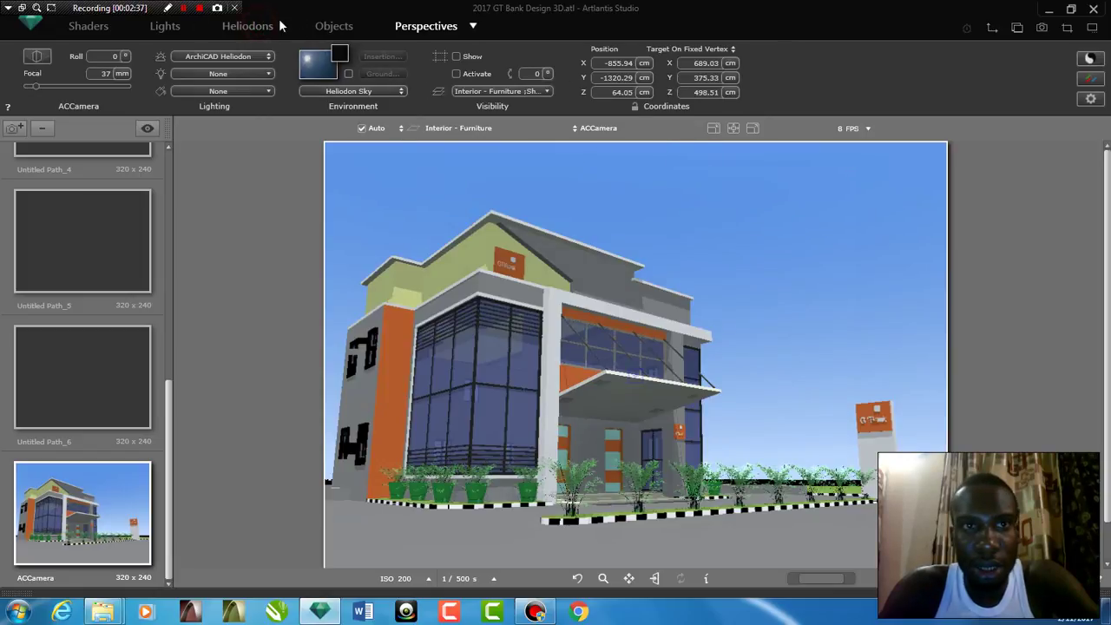
pyautogui.click(252, 26)
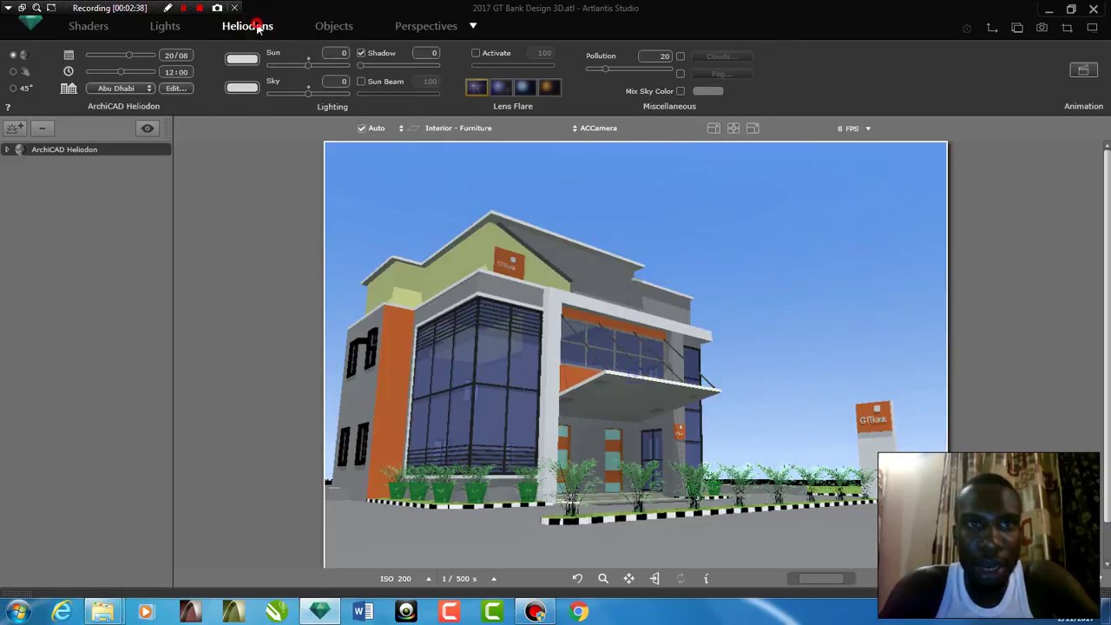
pyautogui.click(680, 56)
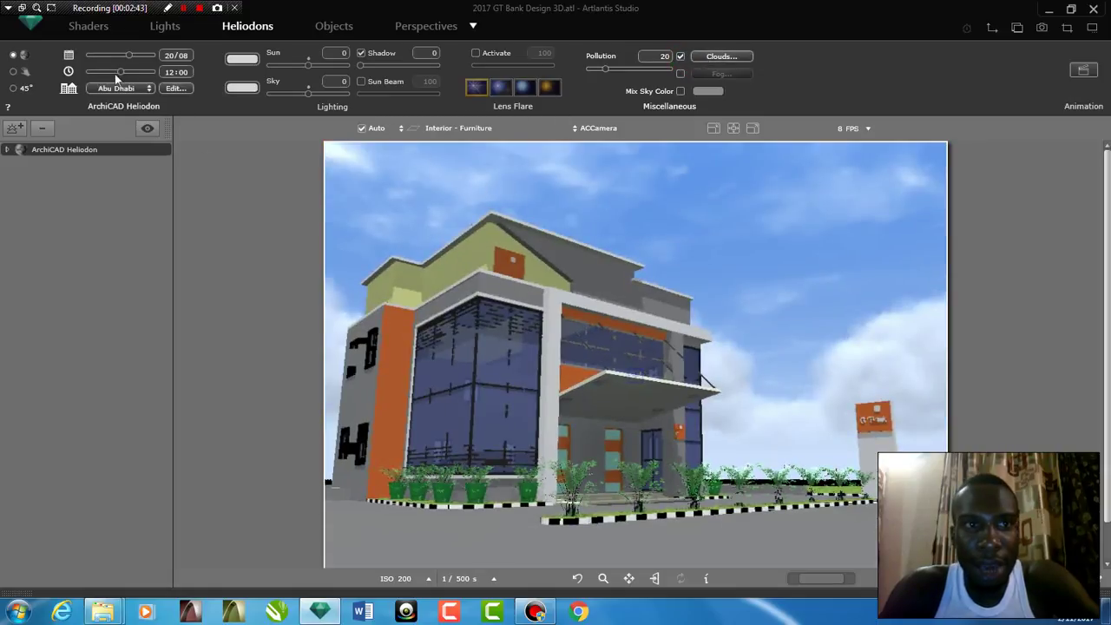
pyautogui.click(19, 71)
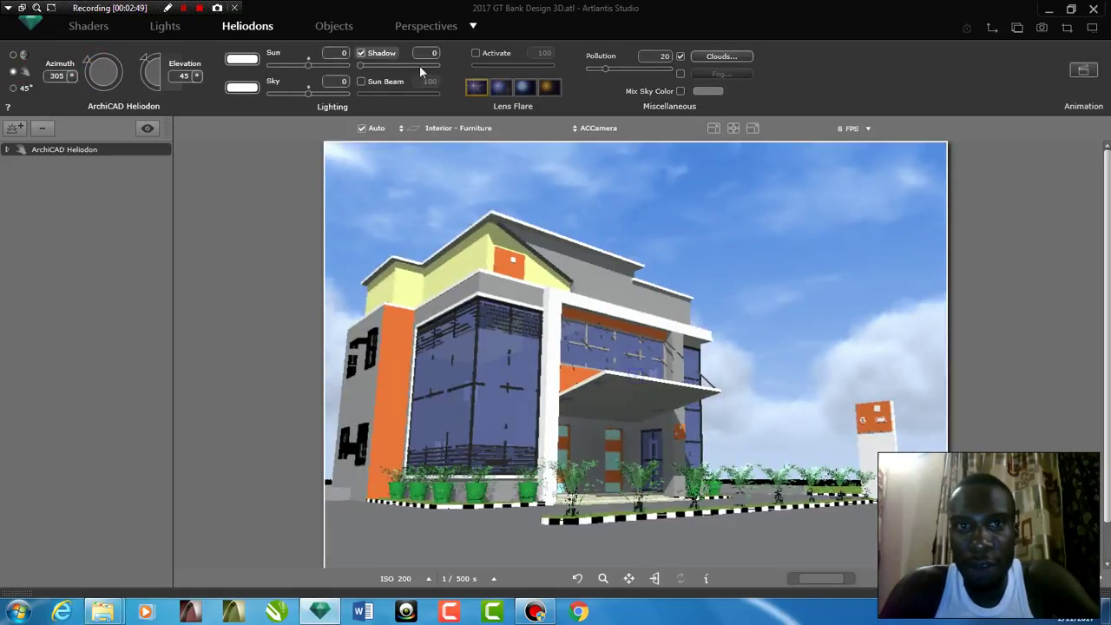
pyautogui.moveTo(419, 65); pyautogui.dragTo(443, 64)
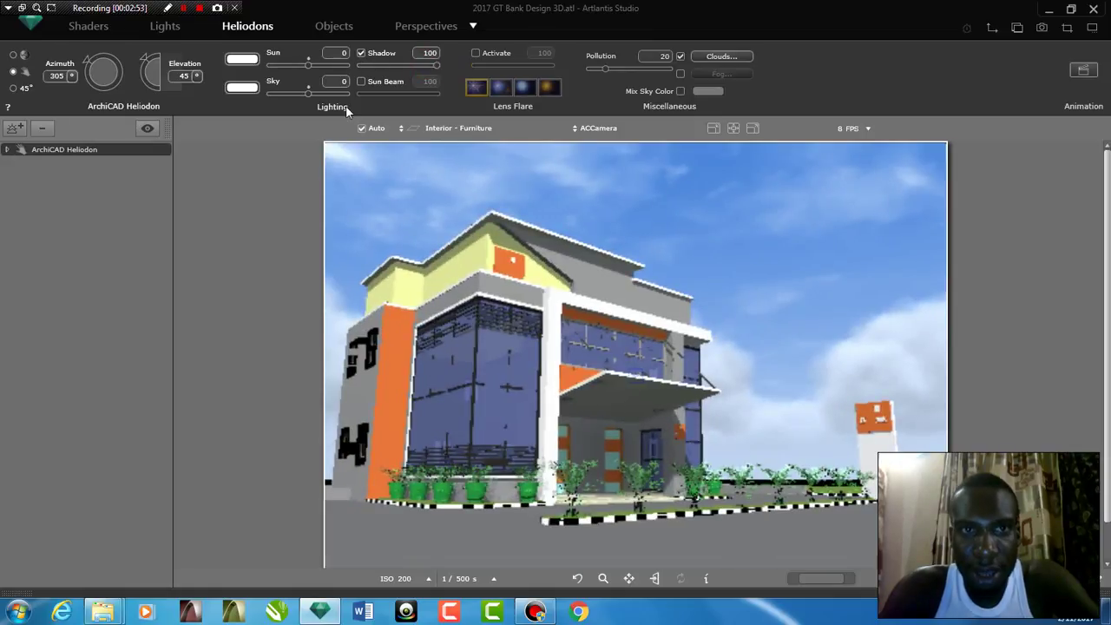
pyautogui.click(423, 27)
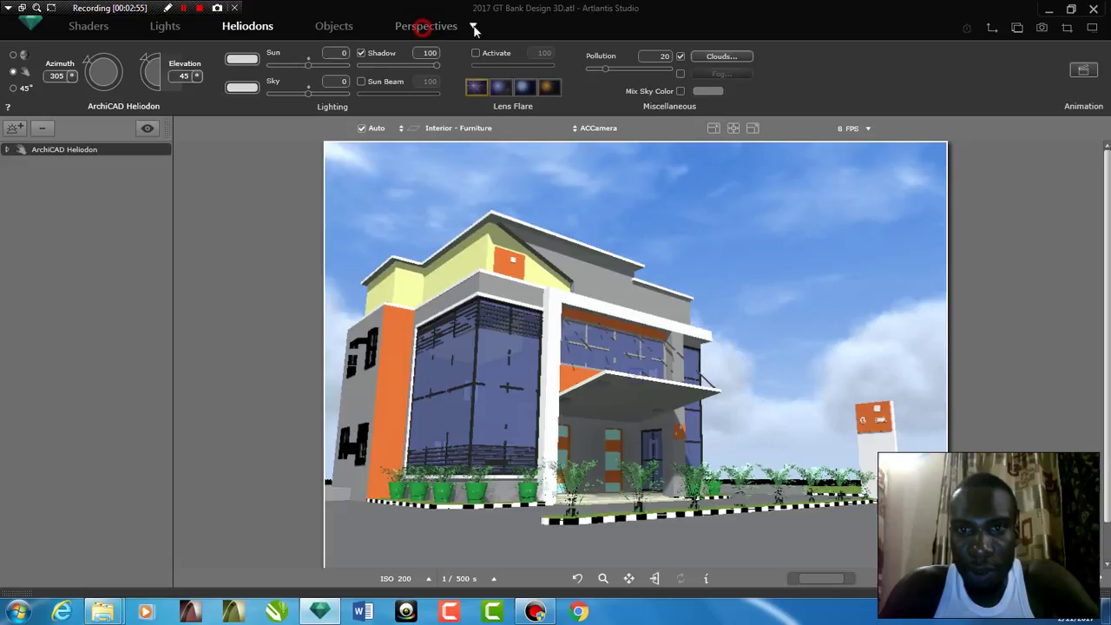
# Recolour the yellow upper wall's material to a pale peach
pyautogui.click(103, 27)
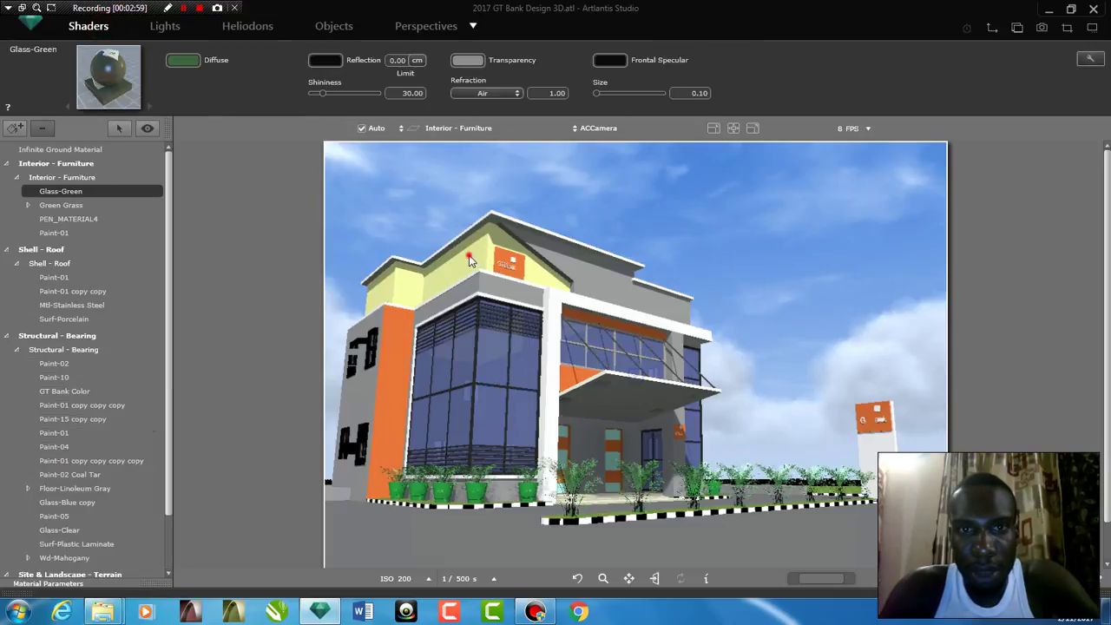
pyautogui.click(469, 256)
pyautogui.click(469, 255)
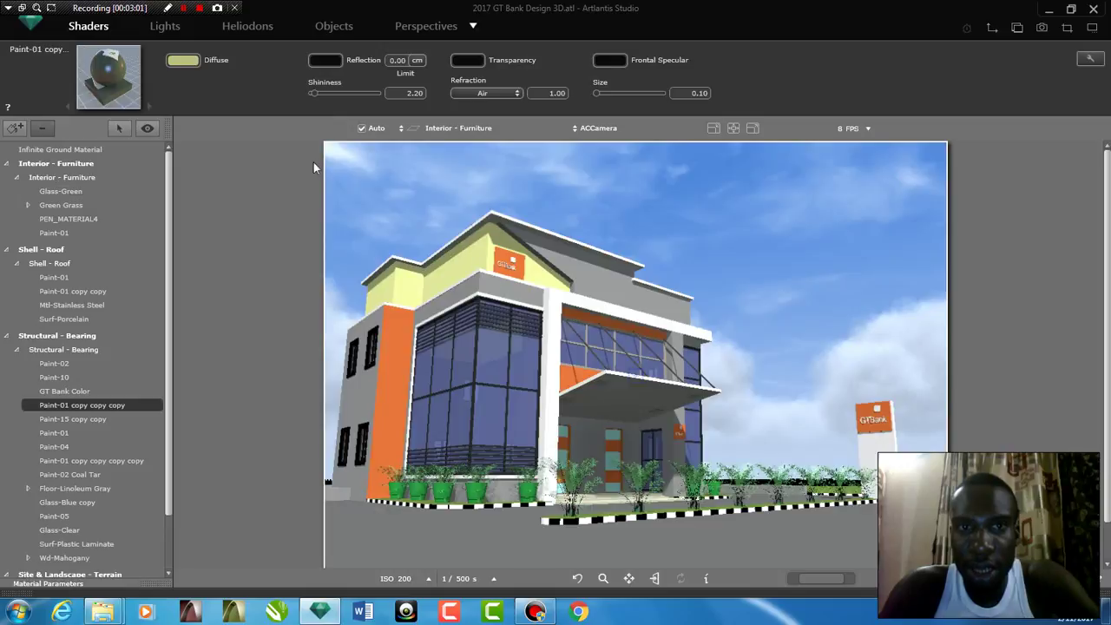
pyautogui.click(192, 62)
pyautogui.doubleClick(192, 61)
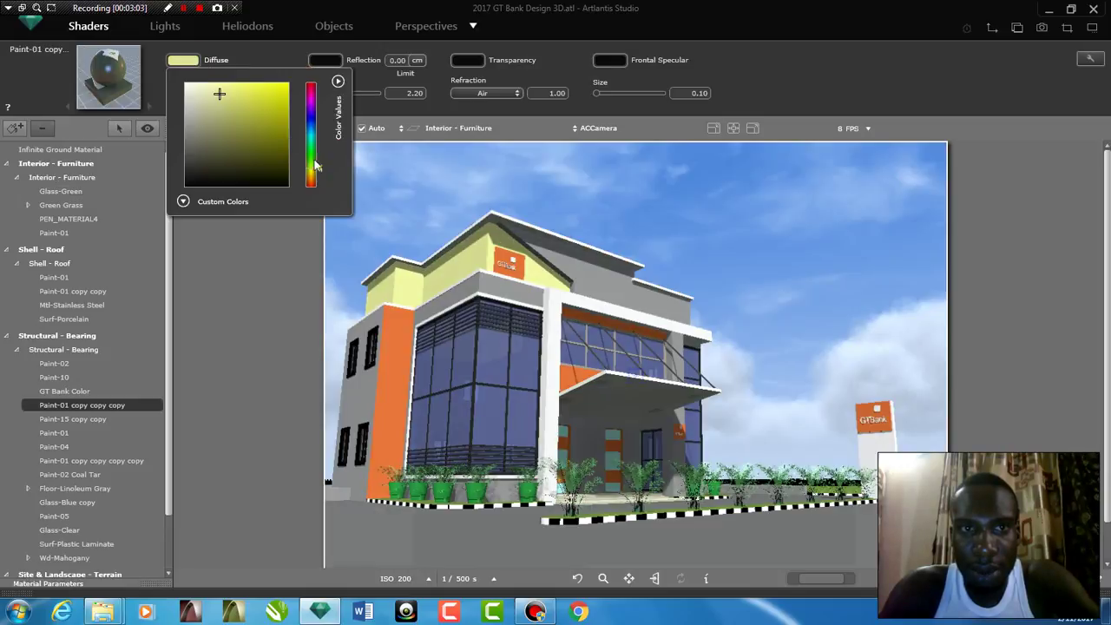
pyautogui.click(315, 181)
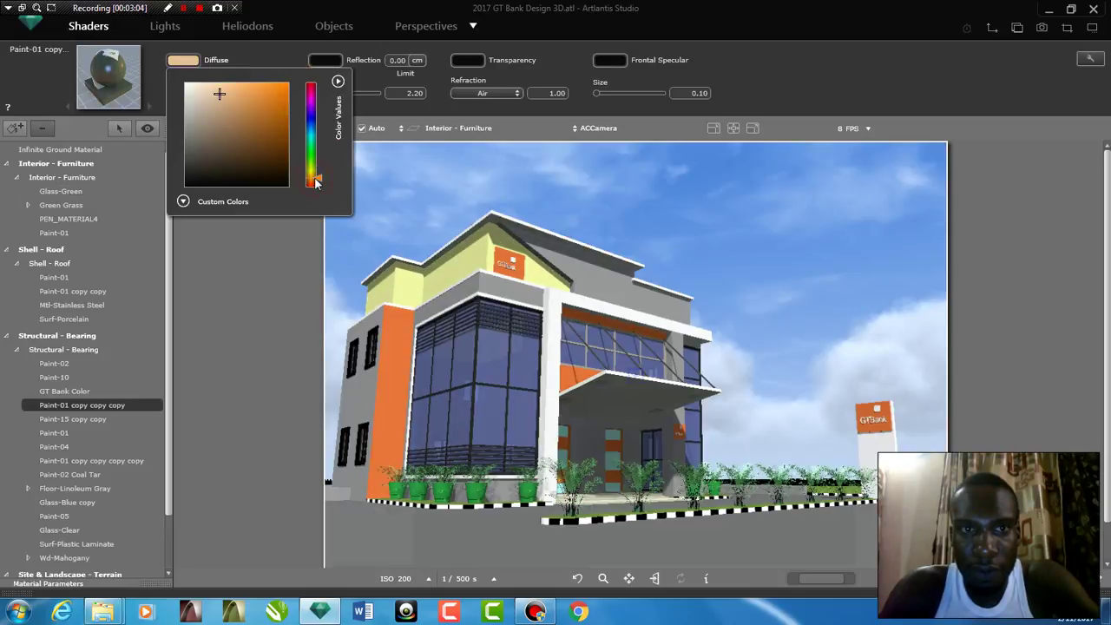
pyautogui.click(201, 86)
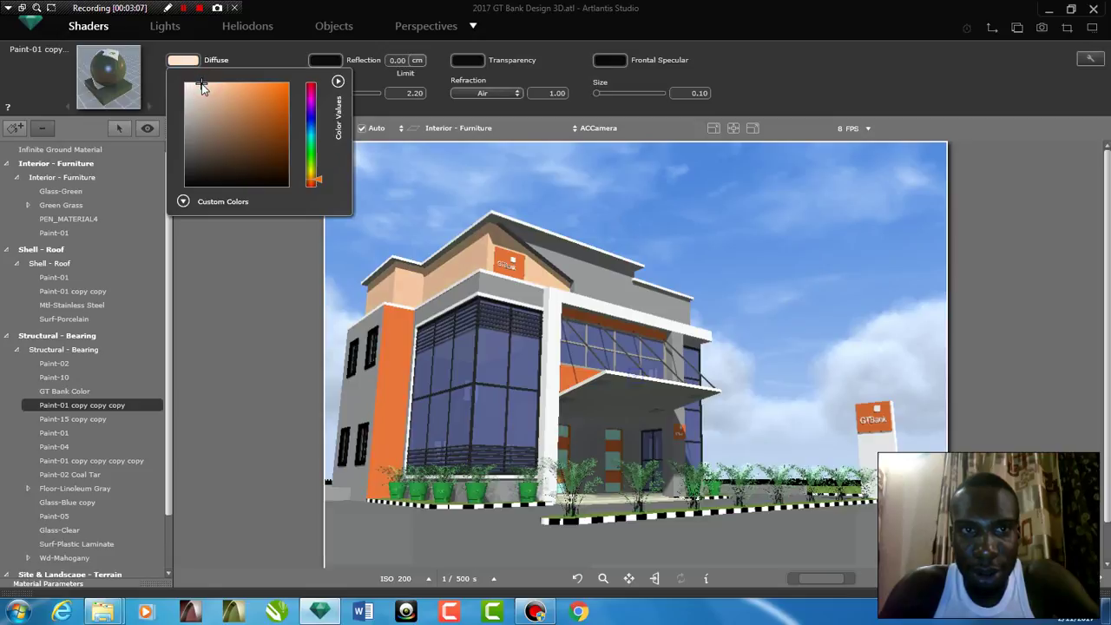
# Darken the grey Paint-02 slightly and make the GT Bank Color orange deeper
pyautogui.click(583, 259)
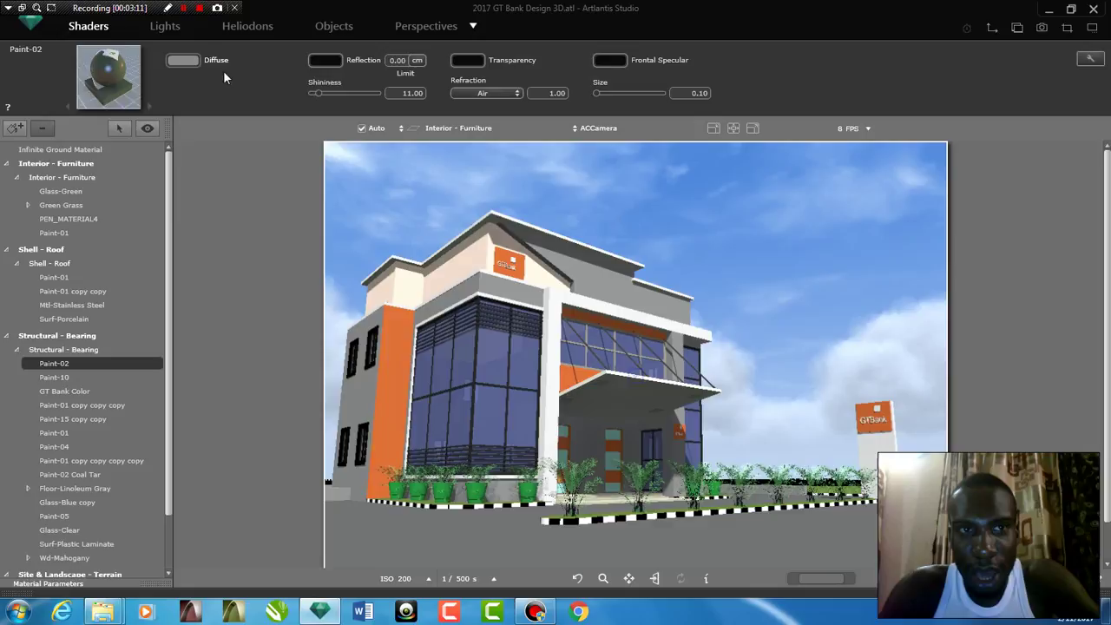
pyautogui.click(191, 60)
pyautogui.click(185, 140)
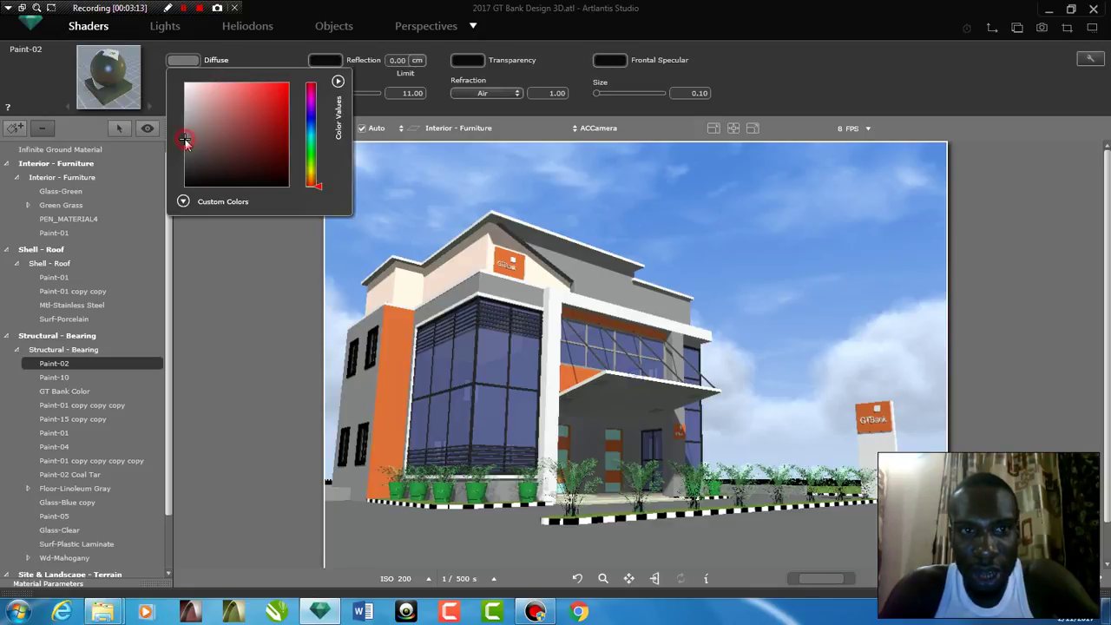
pyautogui.click(401, 330)
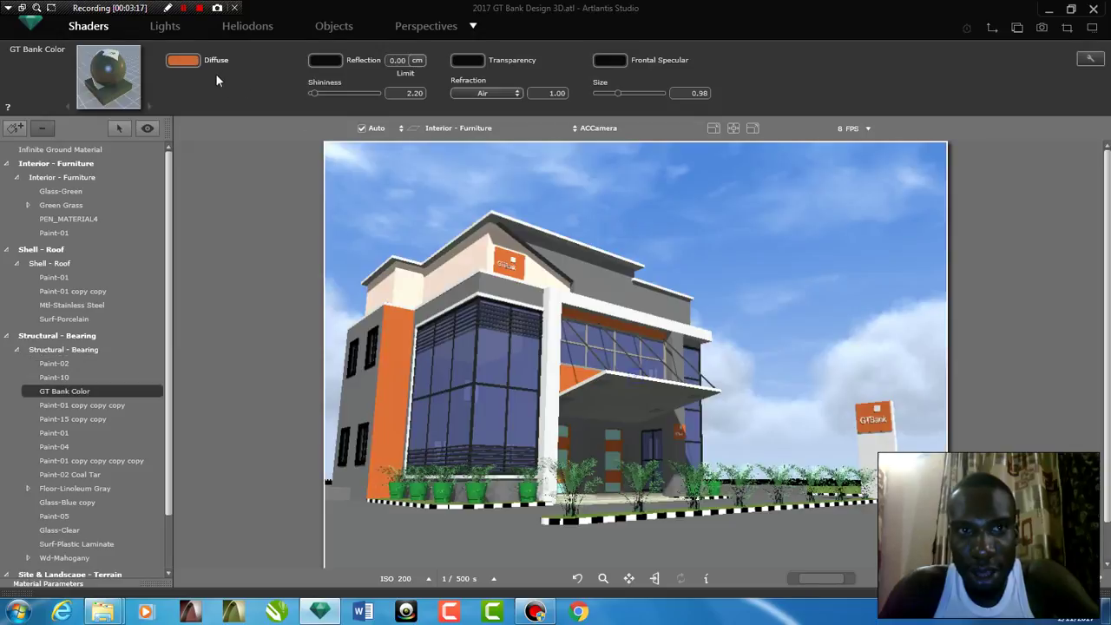
pyautogui.click(194, 64)
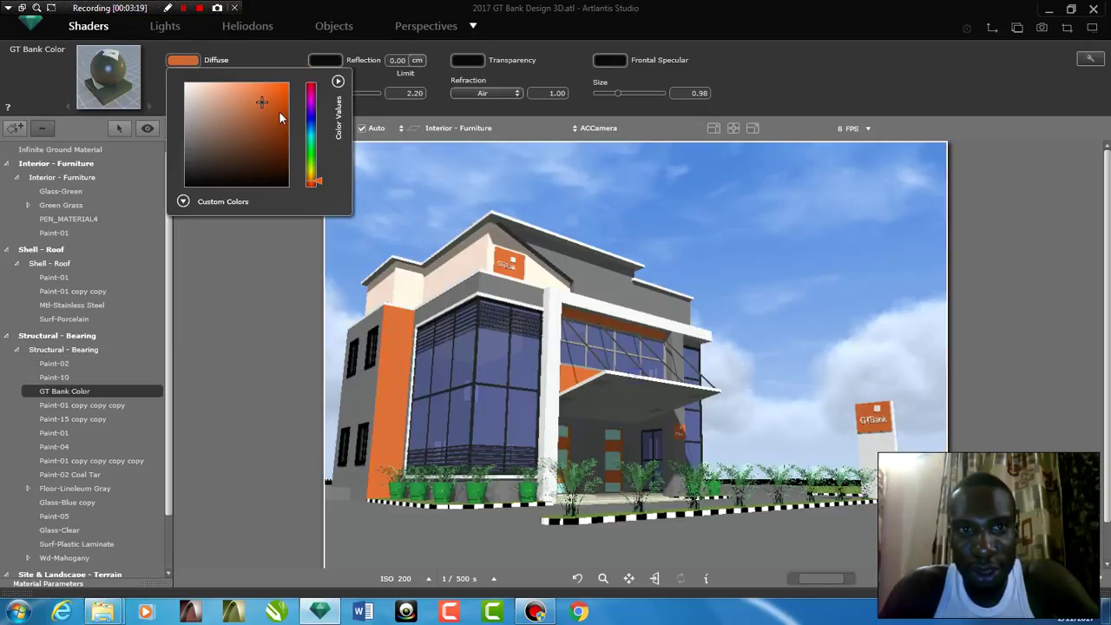
pyautogui.click(279, 104)
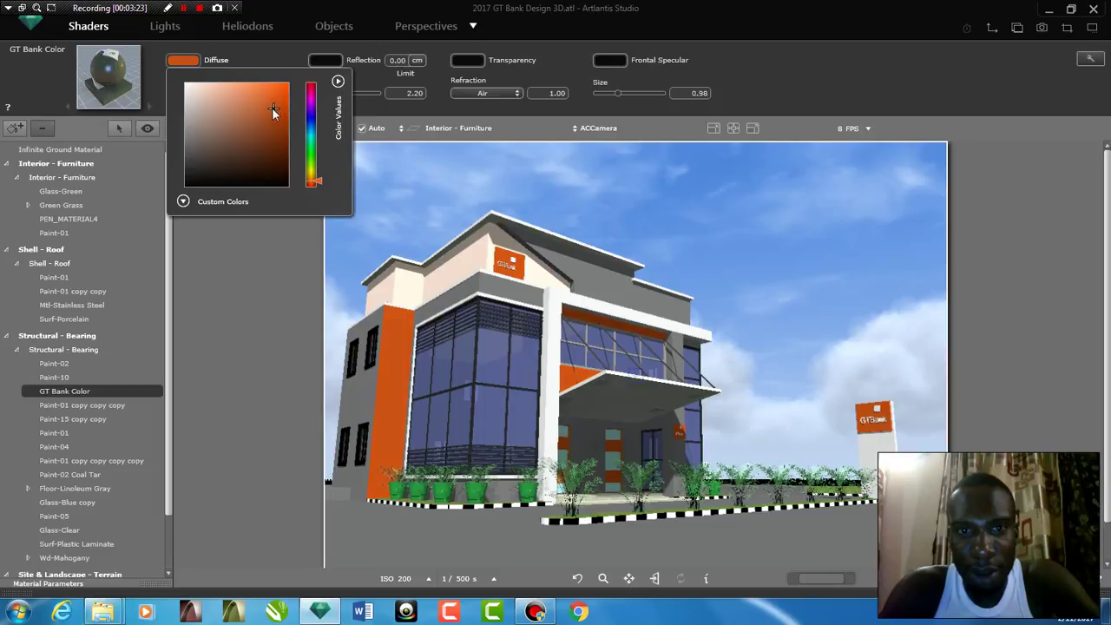
pyautogui.click(487, 357)
pyautogui.click(488, 356)
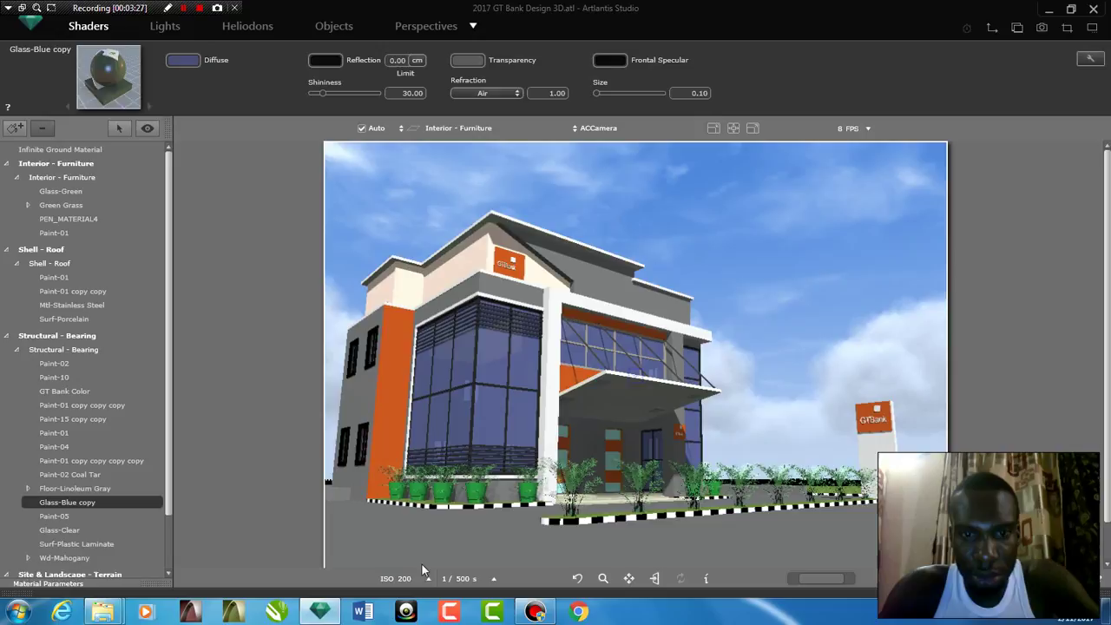
# Apply the Glazing Fresnel shader from the catalog to the blue glass
pyautogui.moveTo(428, 594)
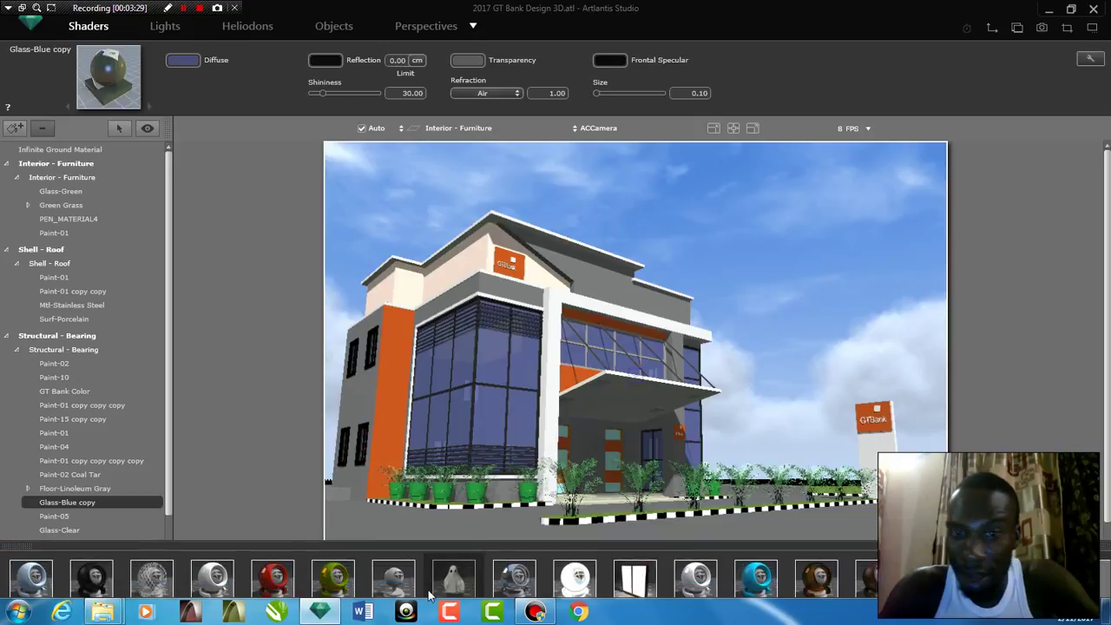
pyautogui.scroll(-5, 406, 545)
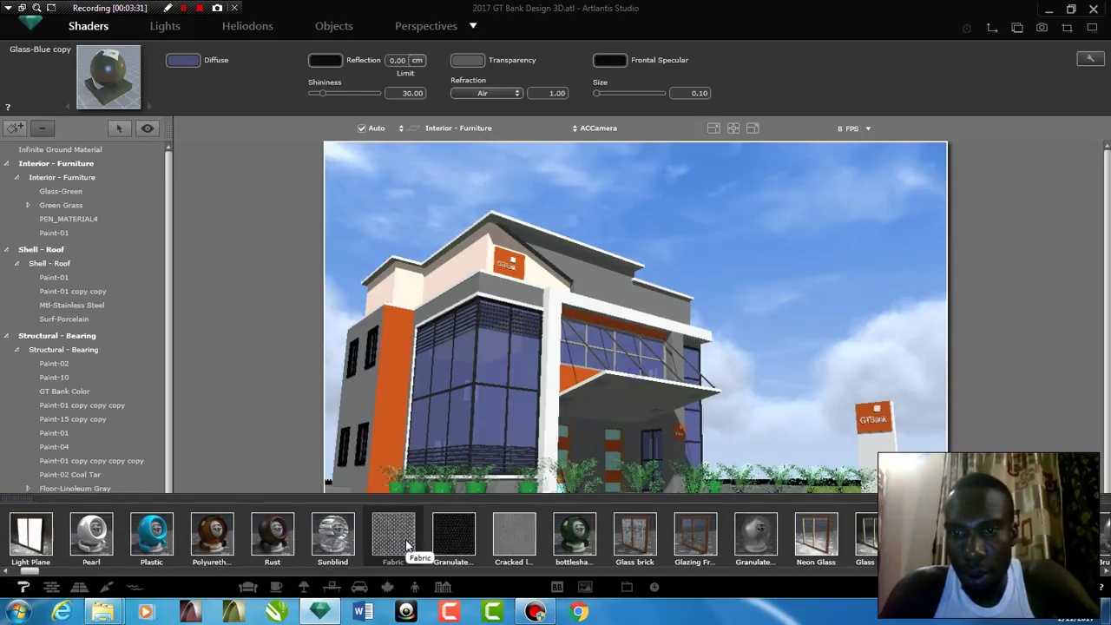
pyautogui.scroll(-5, 691, 546)
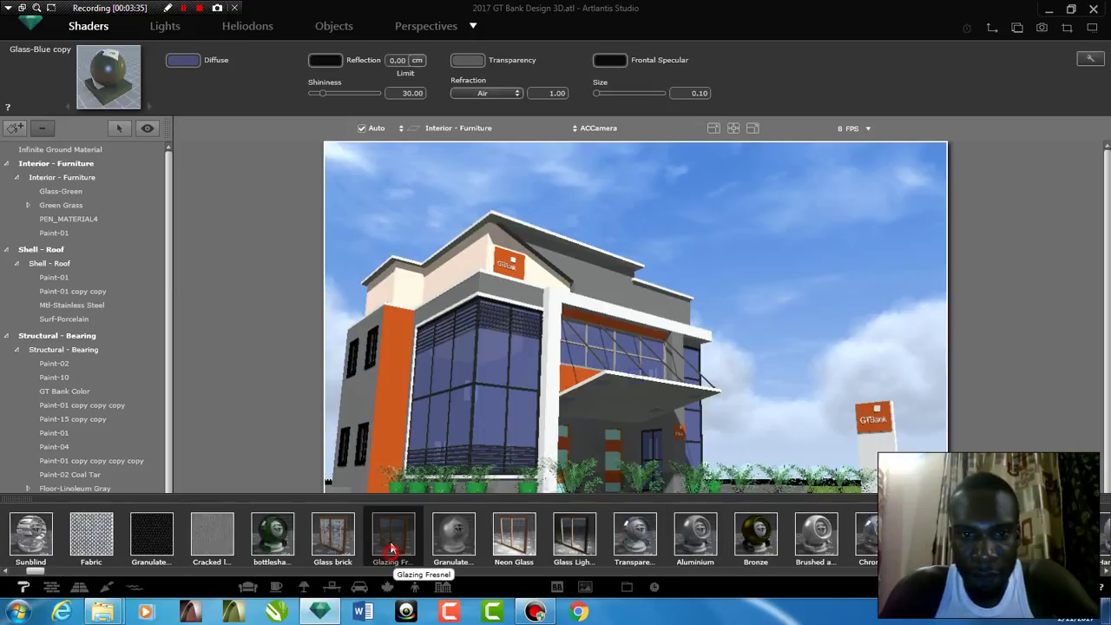
pyautogui.moveTo(407, 552); pyautogui.dragTo(460, 434)
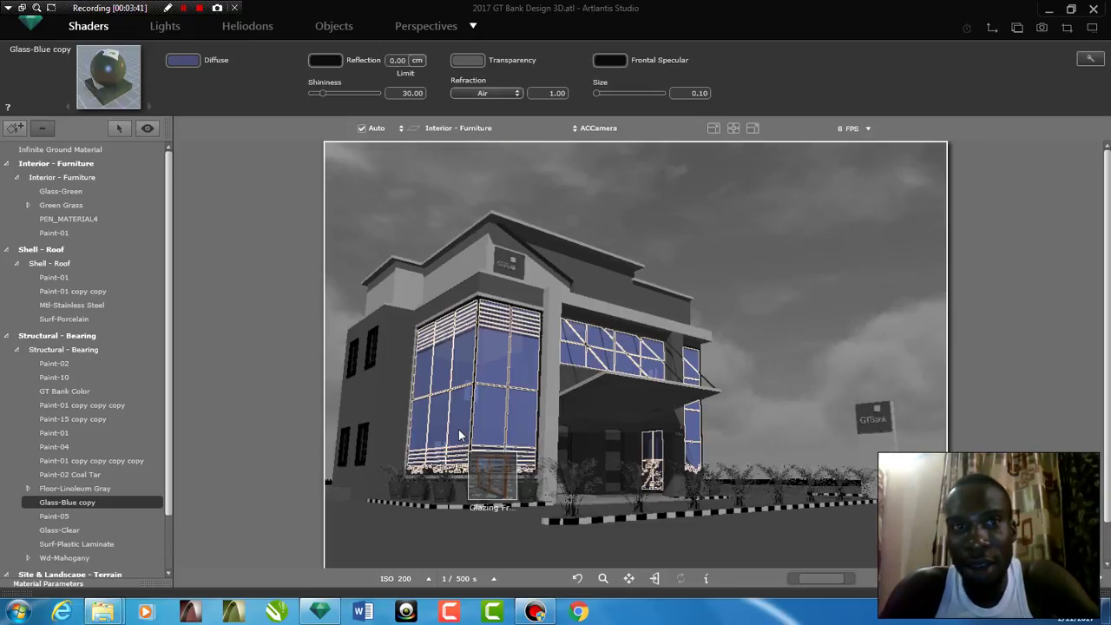
pyautogui.moveTo(459, 429); pyautogui.dragTo(459, 430)
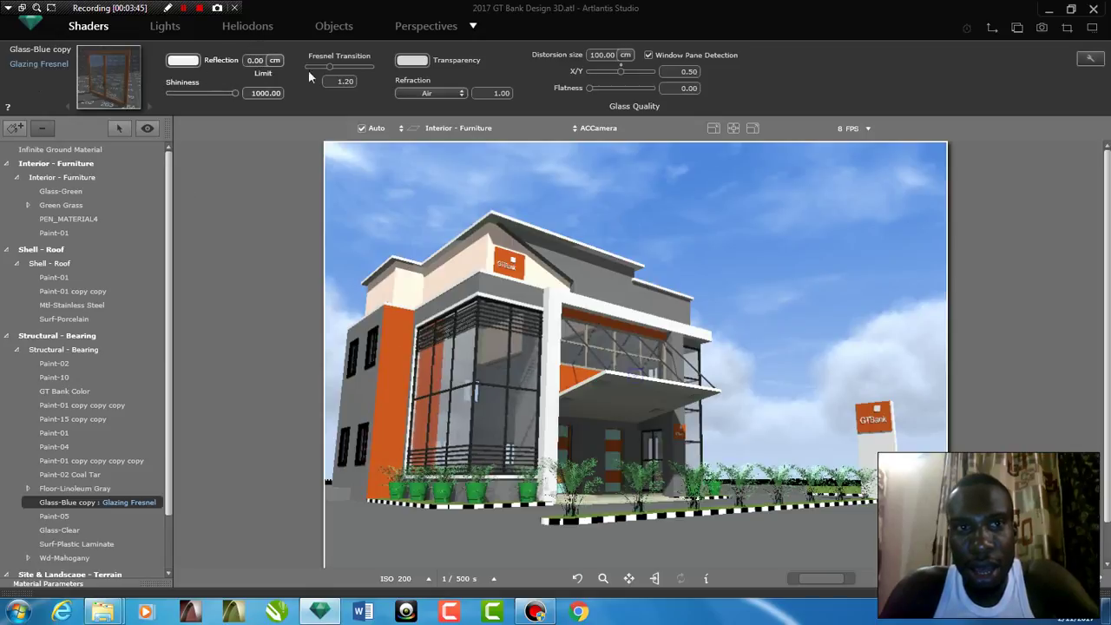
# Give the glass a grey transparency colour and a Fresnel Transition of 0.00
pyautogui.click(411, 60)
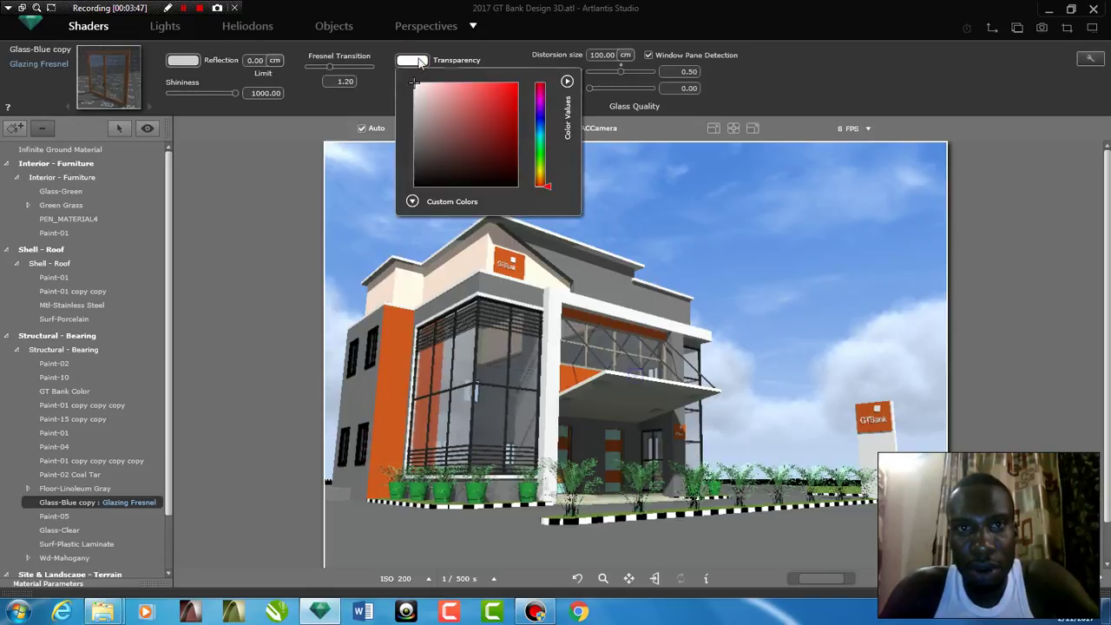
pyautogui.click(414, 124)
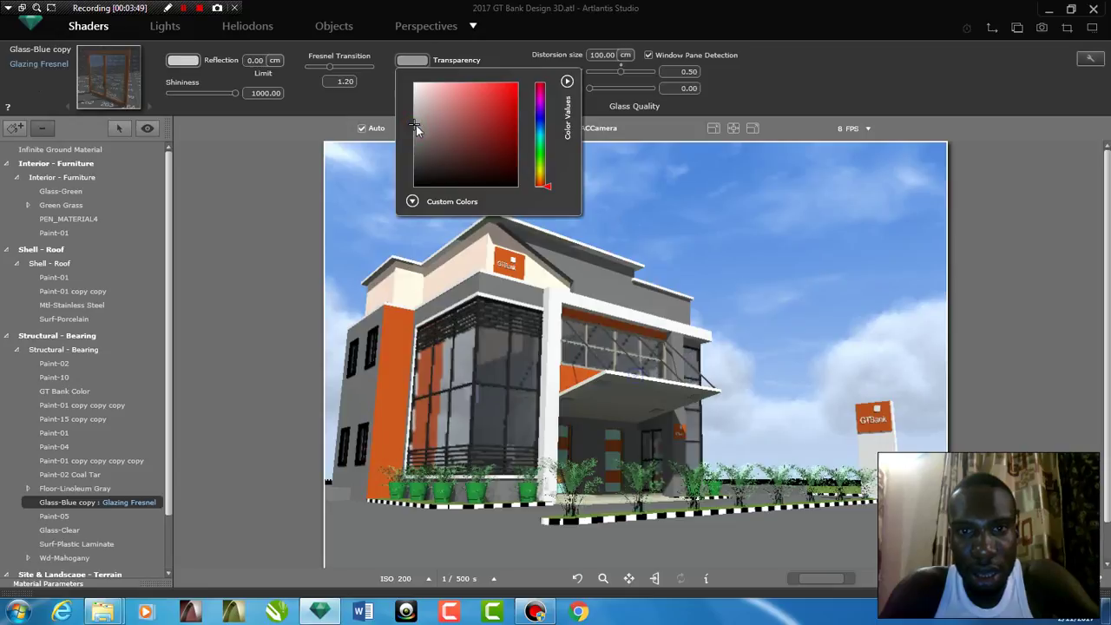
pyautogui.click(414, 138)
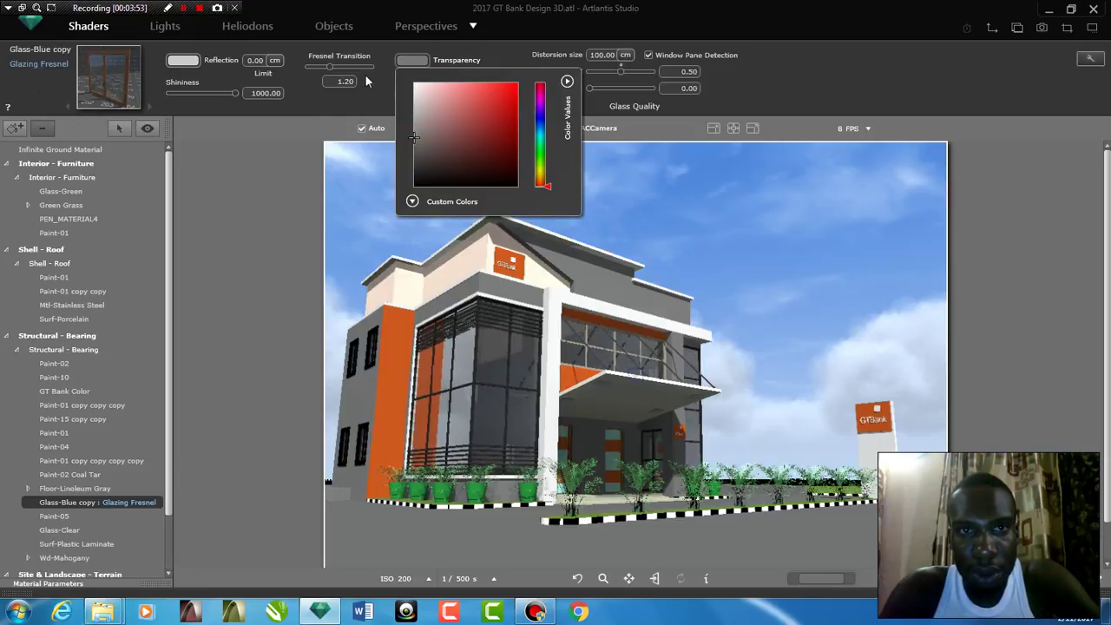
pyautogui.click(310, 69)
pyautogui.click(310, 67)
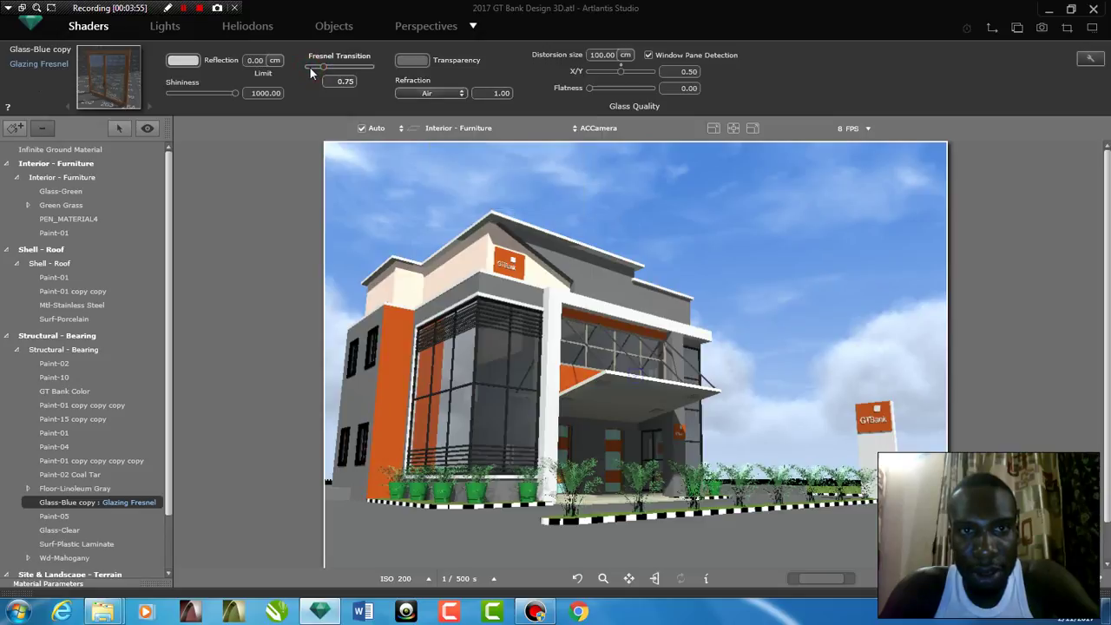
pyautogui.moveTo(310, 69); pyautogui.dragTo(307, 68)
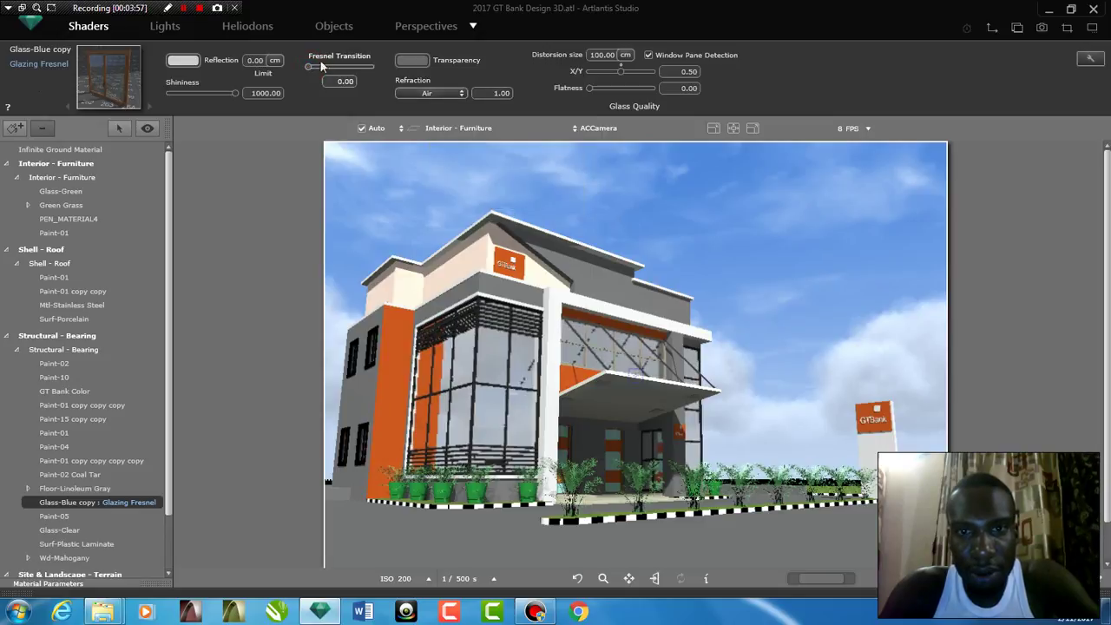
pyautogui.click(574, 263)
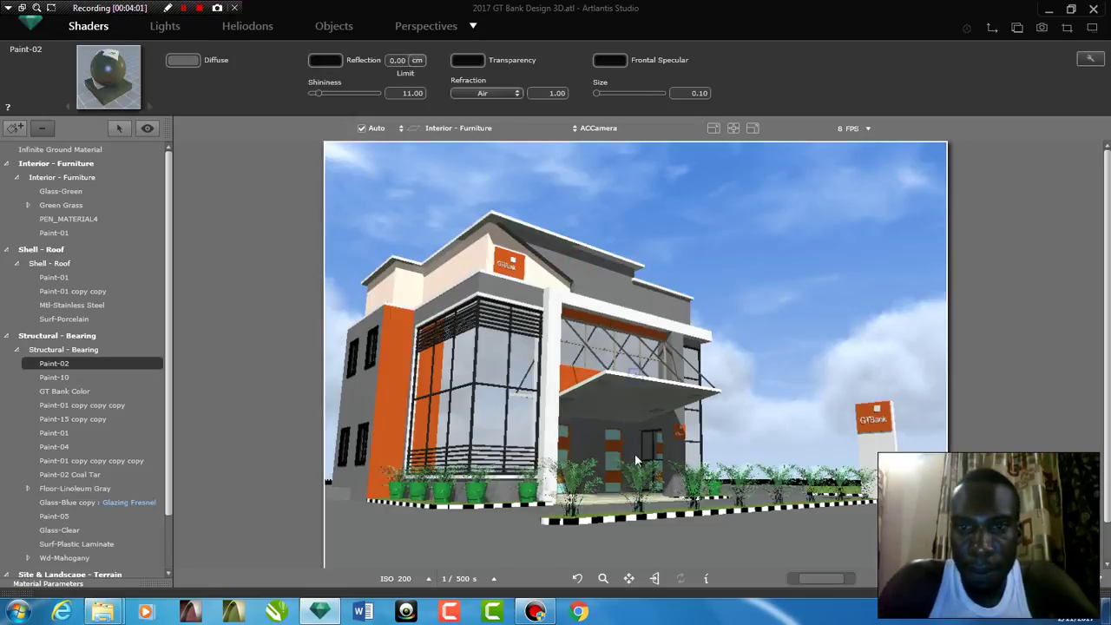
# Apply Glazing Fresnel to the door panels with a lighter grey transparency colour
pyautogui.click(612, 458)
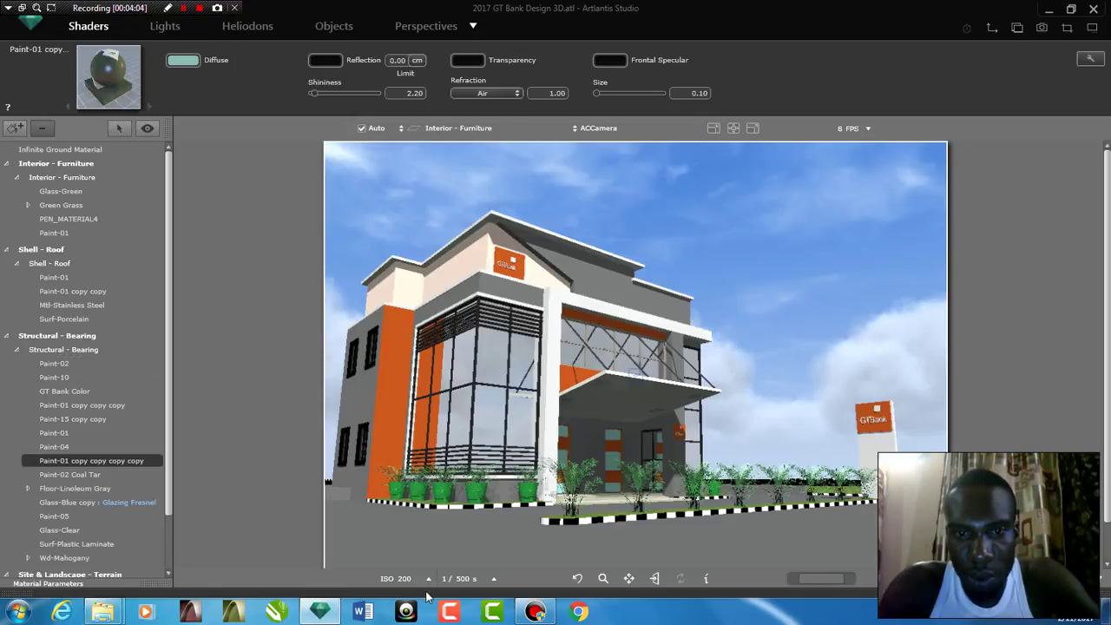
pyautogui.click(427, 595)
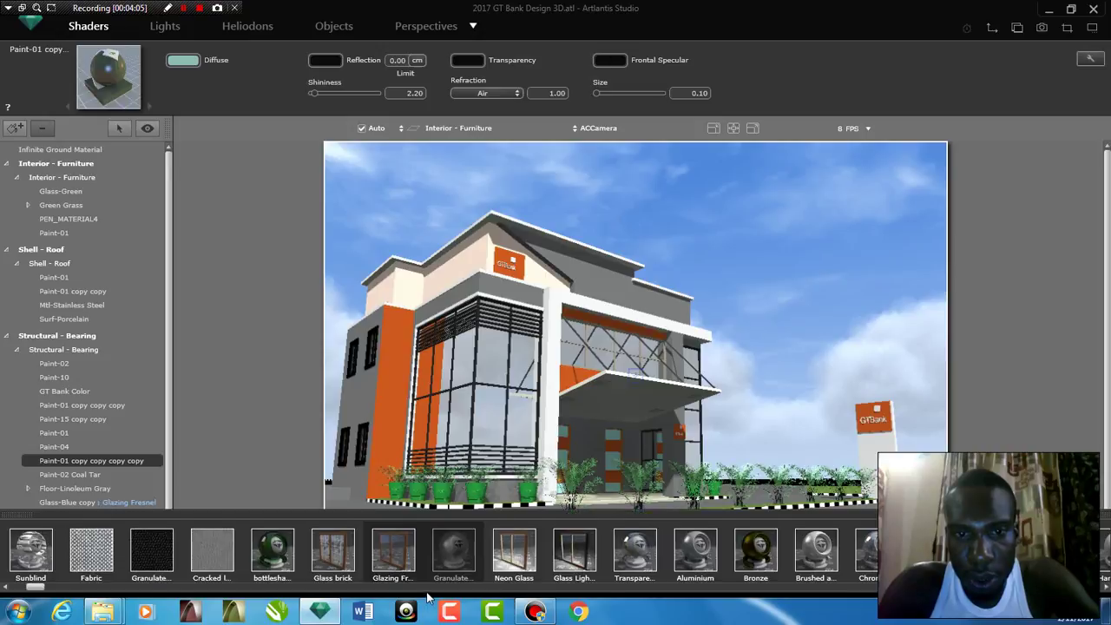
pyautogui.moveTo(524, 487); pyautogui.dragTo(561, 457)
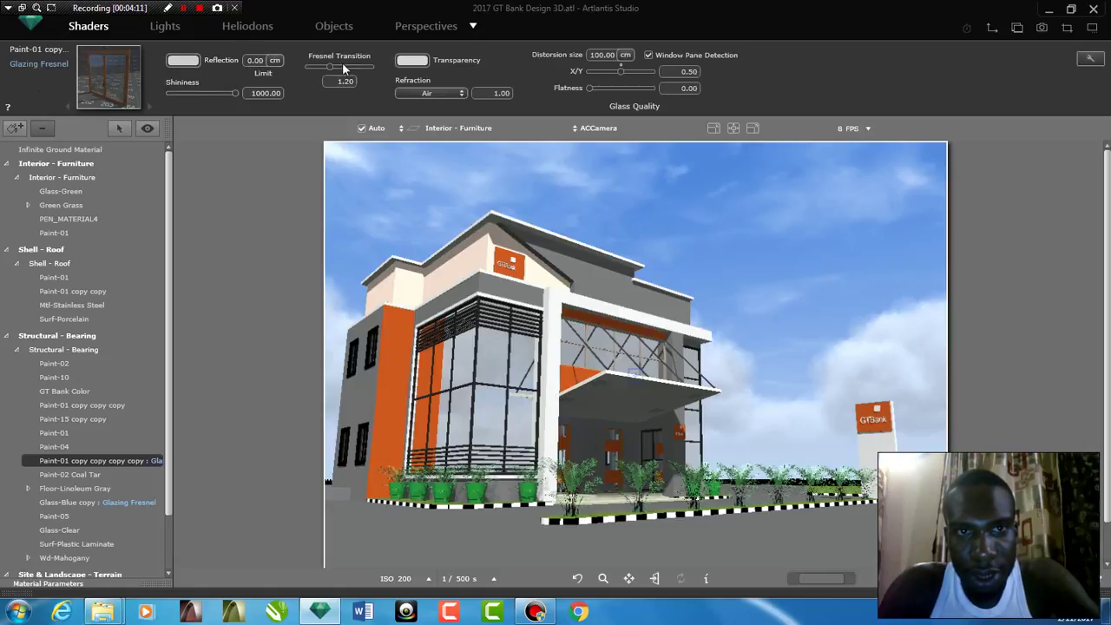
pyautogui.click(411, 60)
pyautogui.click(414, 134)
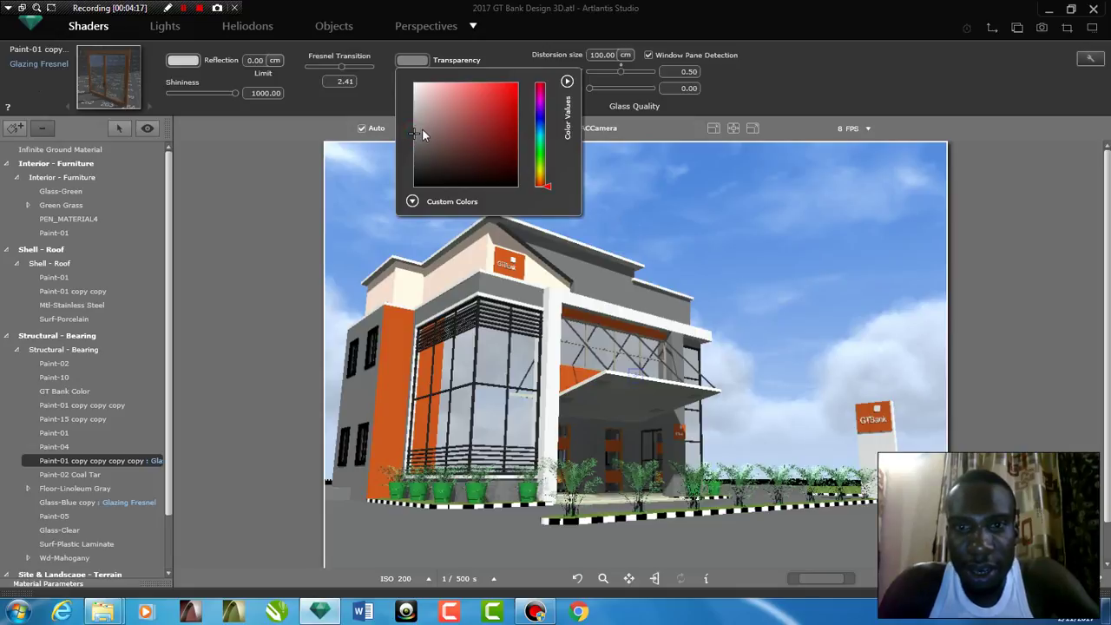
pyautogui.click(415, 125)
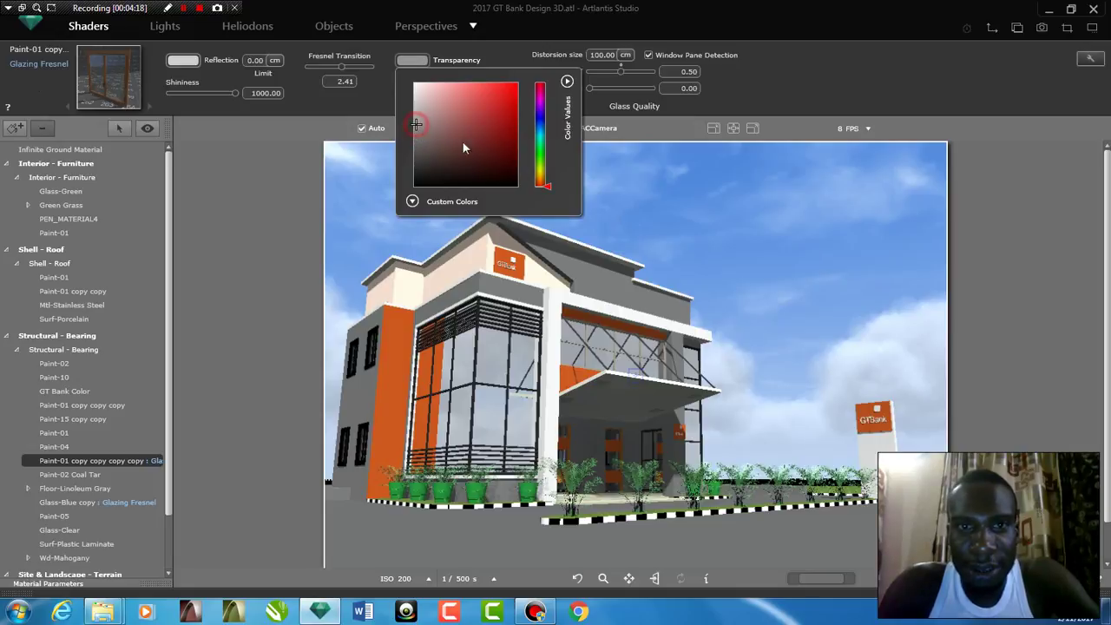
pyautogui.click(584, 349)
pyautogui.click(540, 298)
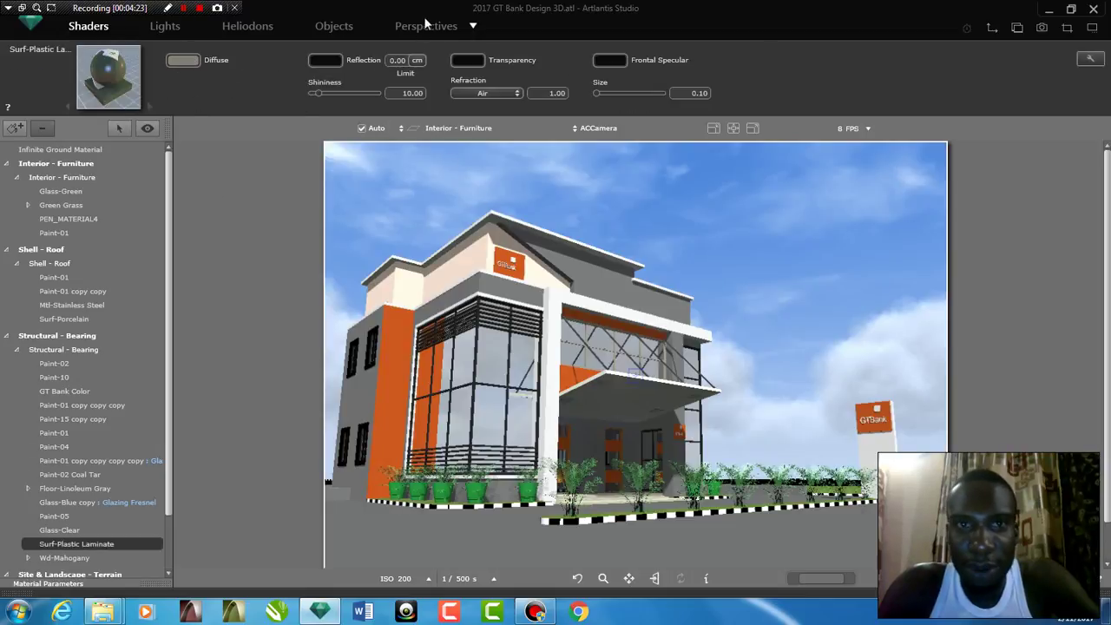
# Apply the Concrete plate shader from the ground/stone catalog to the Paint-02 Coal Tar ground
pyautogui.click(95, 26)
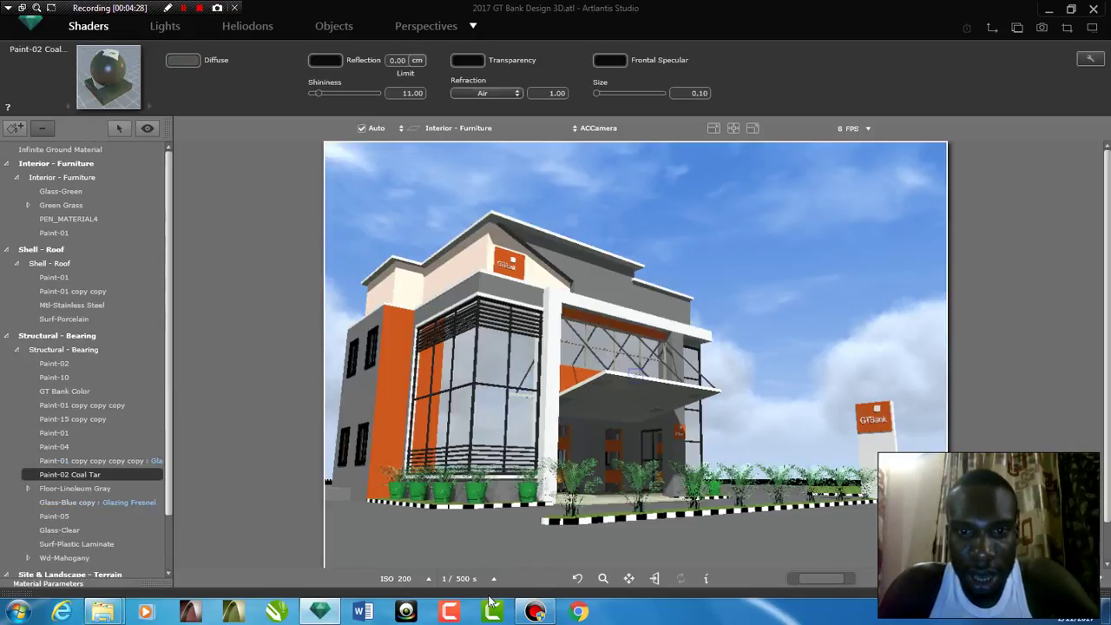
pyautogui.moveTo(491, 597)
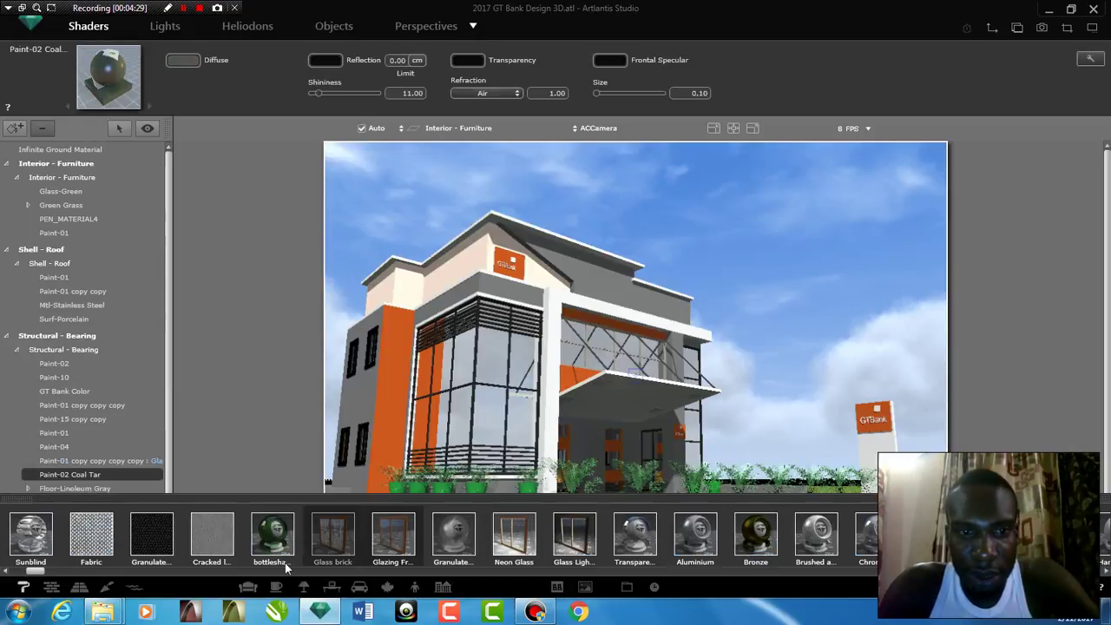
pyautogui.click(107, 587)
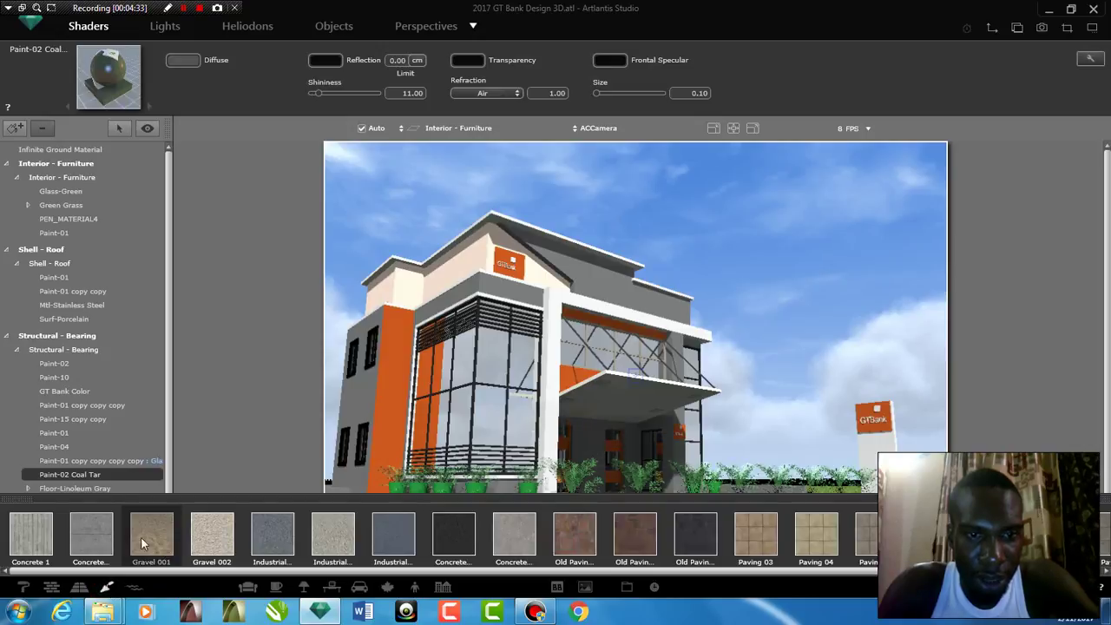
pyautogui.moveTo(96, 537)
pyautogui.mouseDown()
pyautogui.moveTo(131, 518)
pyautogui.moveTo(276, 499)
pyautogui.moveTo(362, 523)
pyautogui.moveTo(447, 481)
pyautogui.moveTo(438, 483)
pyautogui.mouseUp()
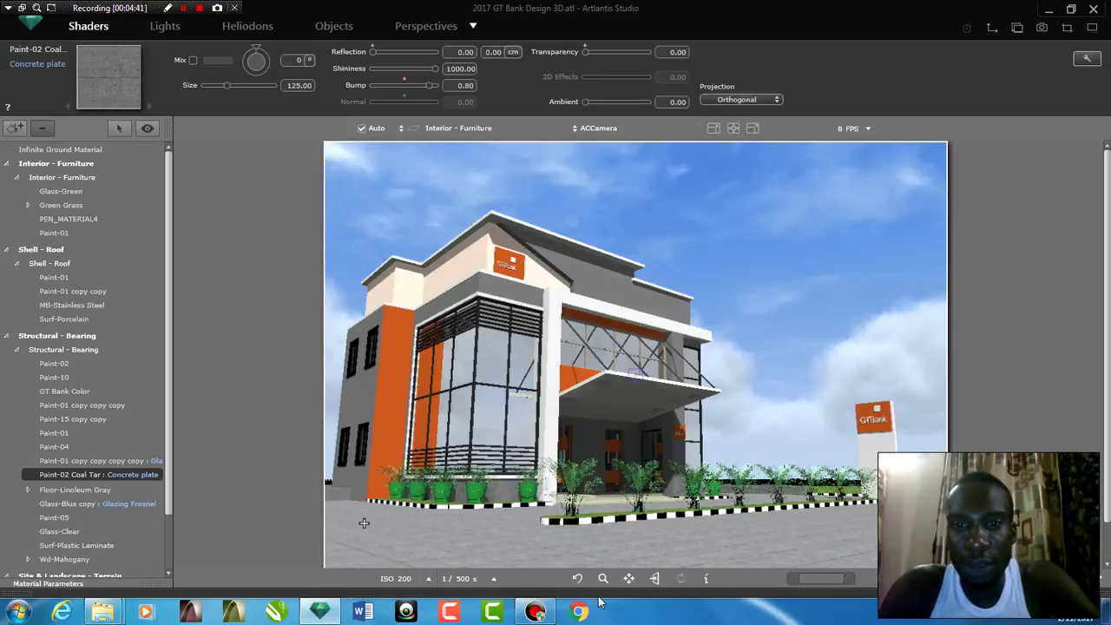
# Place the Honda from the Cars catalog at the scene's right edge and view it in Perspectives
pyautogui.moveTo(598, 601)
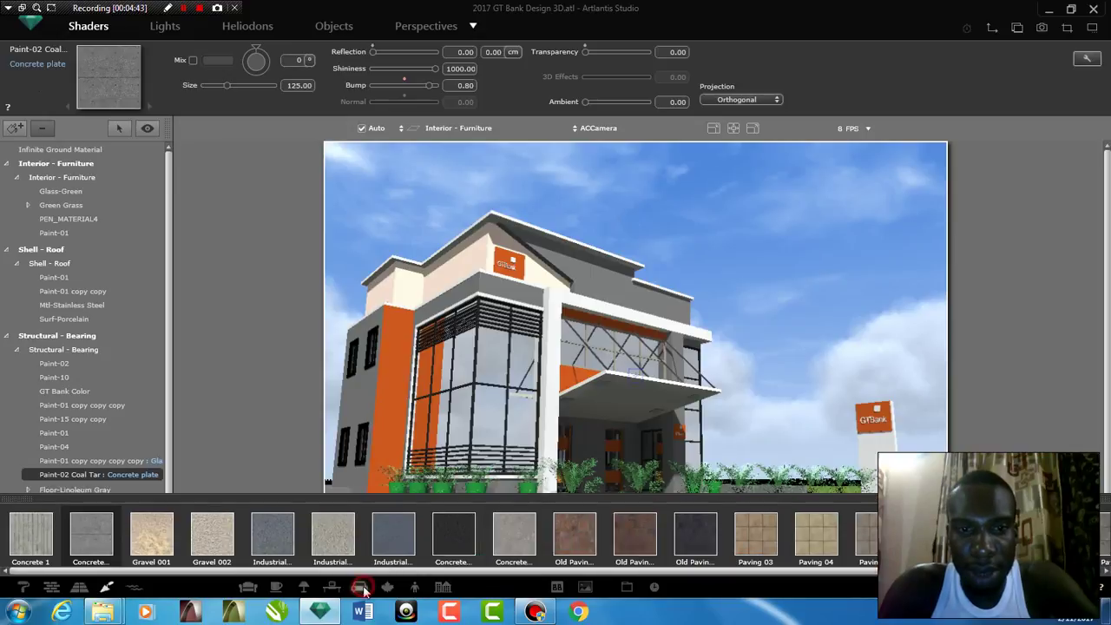
pyautogui.click(360, 587)
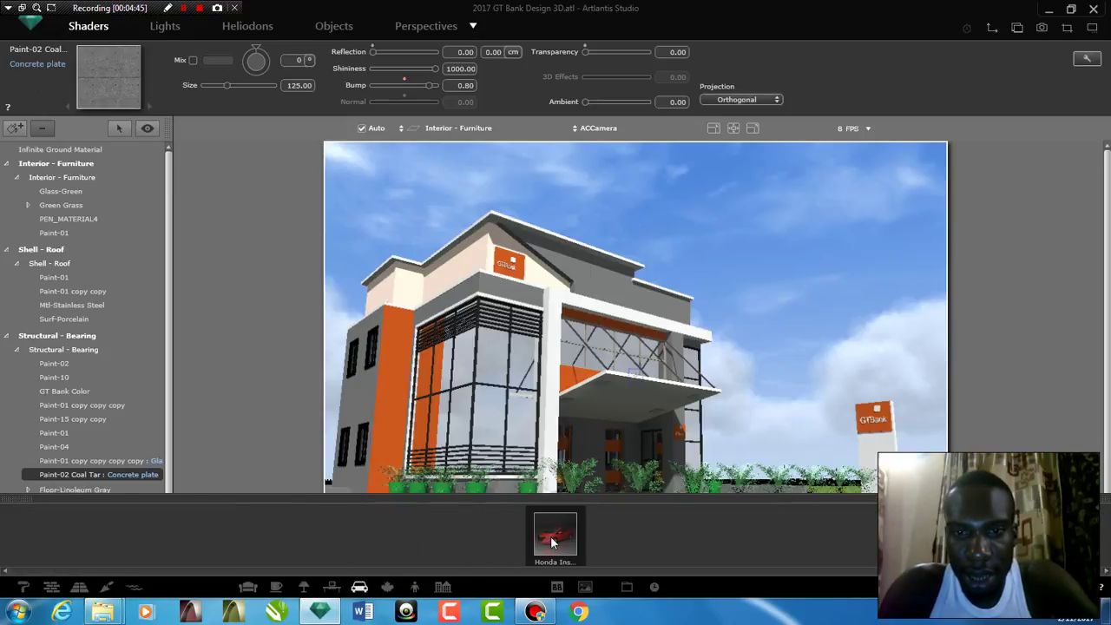
pyautogui.moveTo(552, 542); pyautogui.dragTo(617, 505)
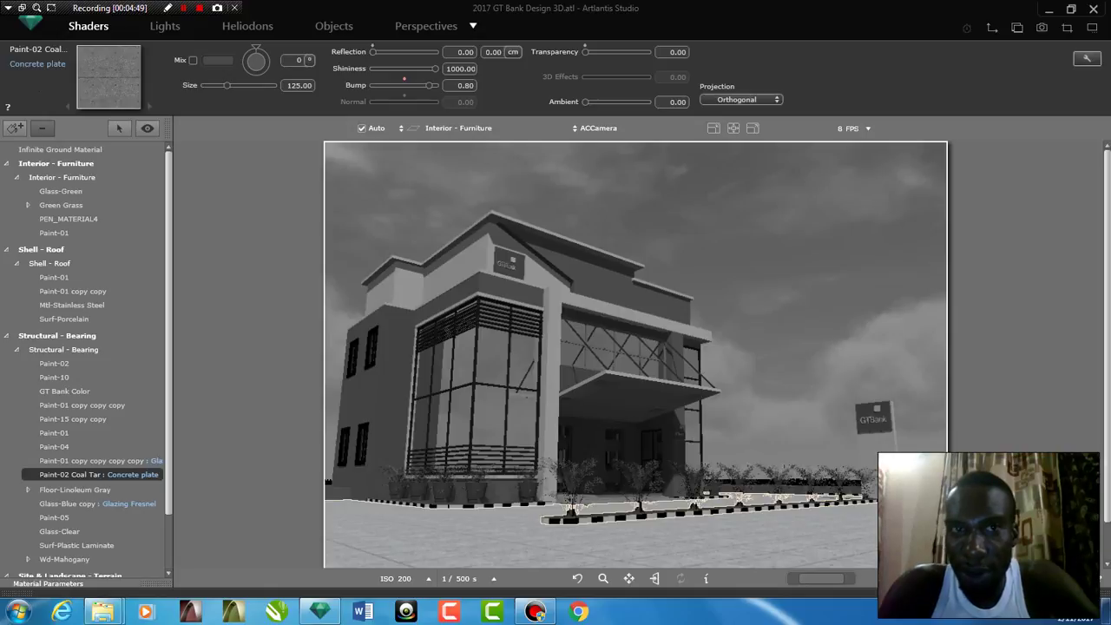
pyautogui.moveTo(617, 505); pyautogui.dragTo(850, 514)
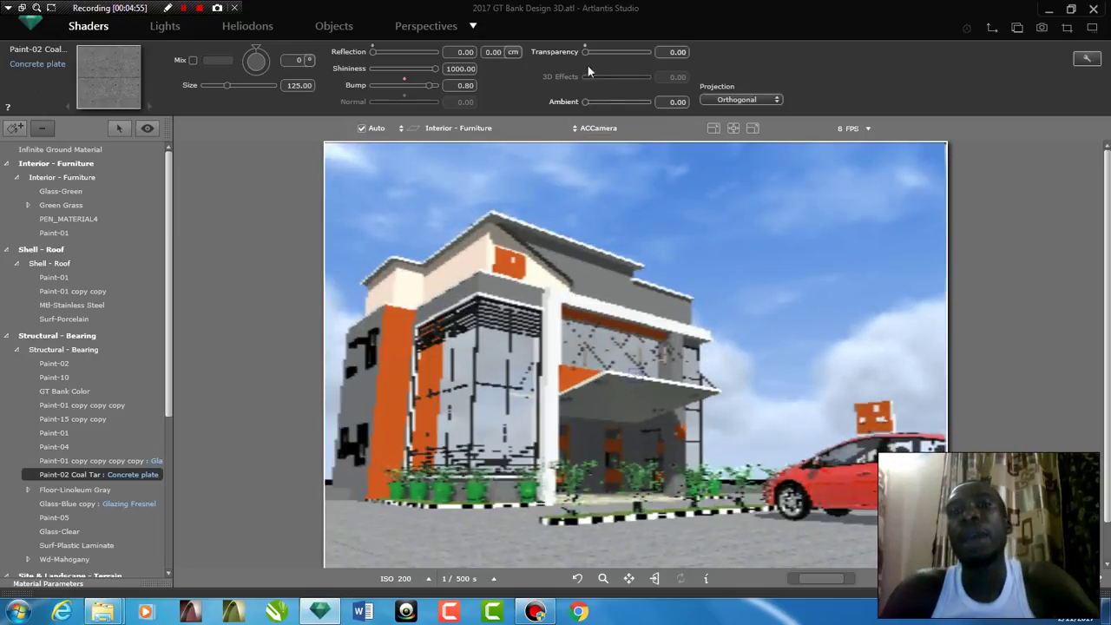
pyautogui.click(437, 26)
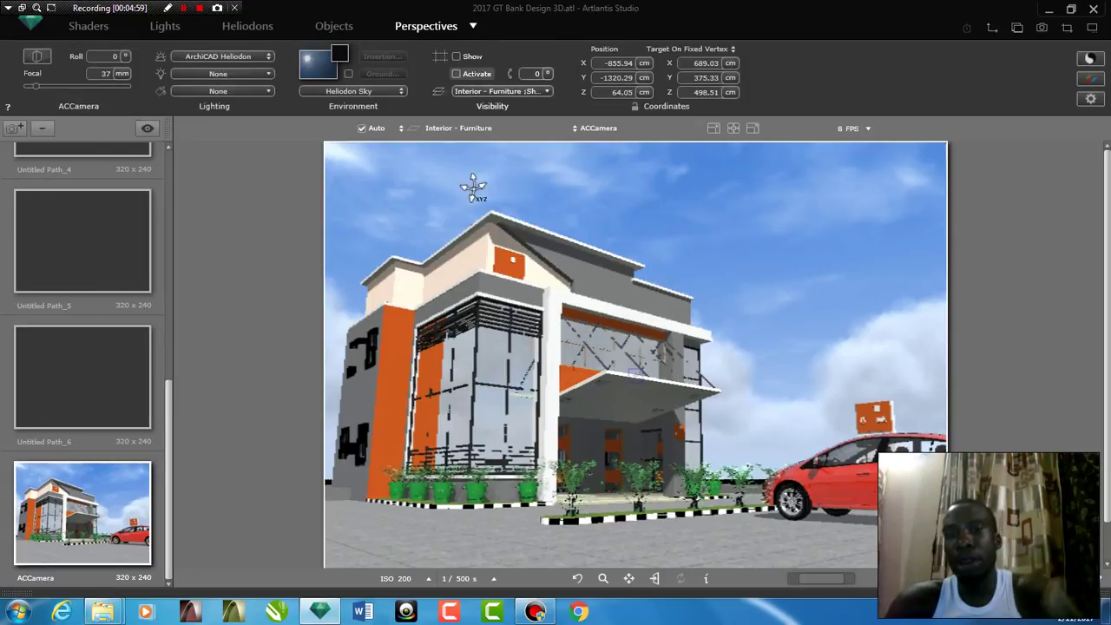
# Brighten the orange wall's GT Bank Color diffuse colour
pyautogui.click(88, 26)
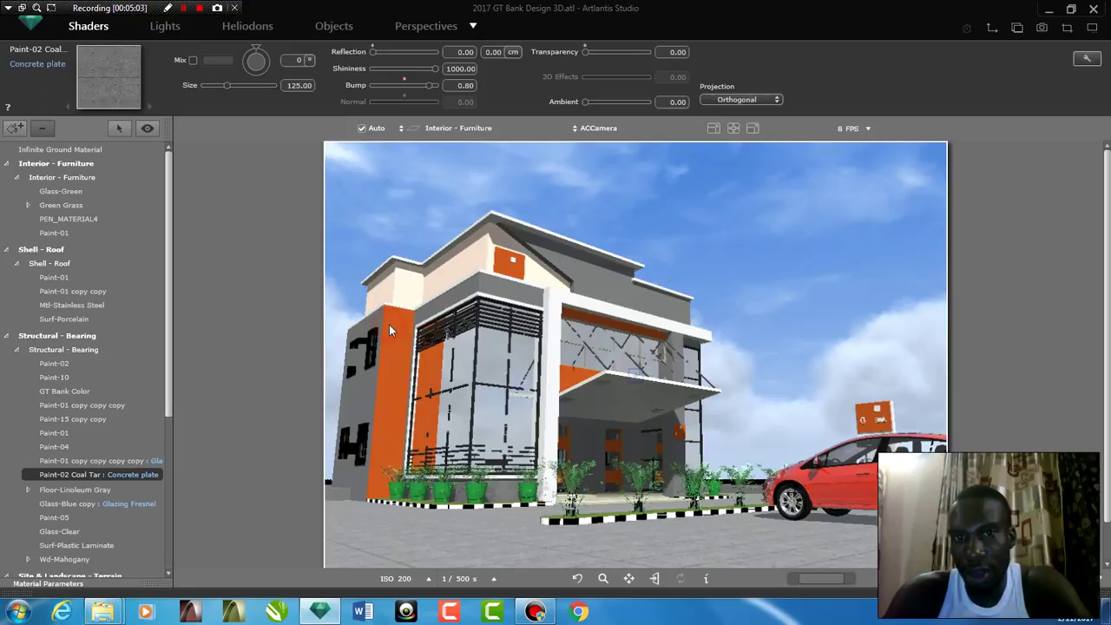
pyautogui.click(389, 325)
pyautogui.click(176, 62)
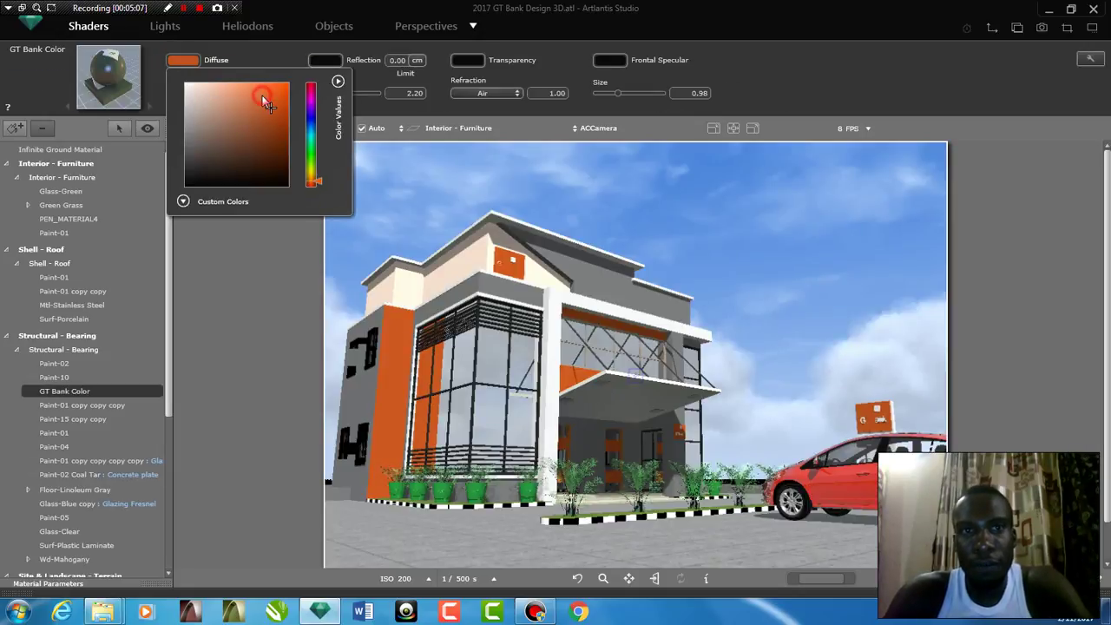
pyautogui.click(262, 96)
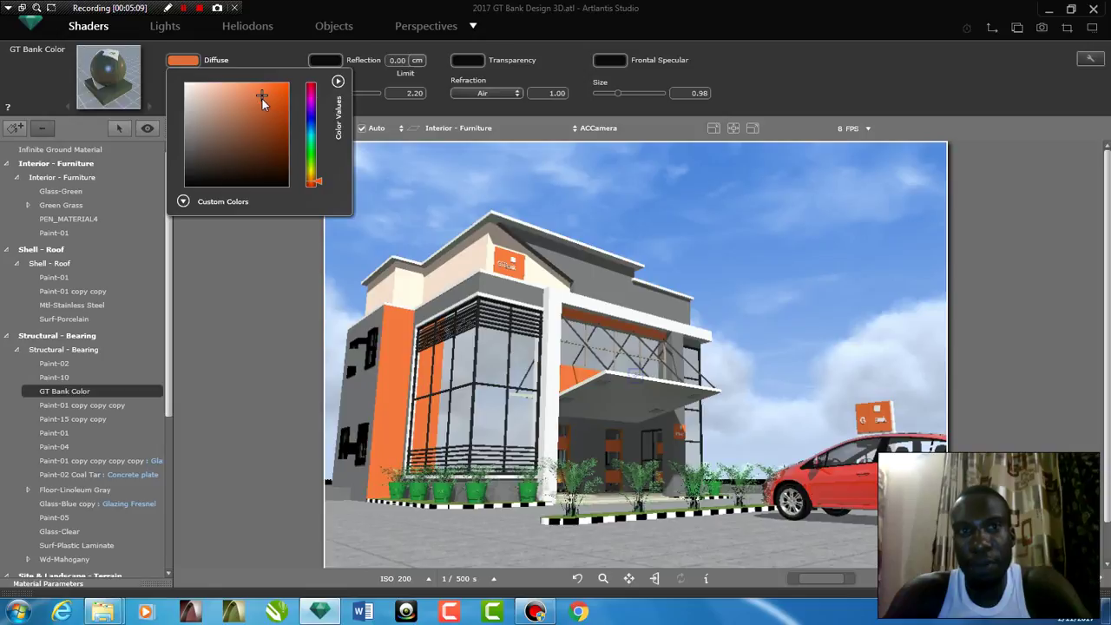
pyautogui.click(261, 99)
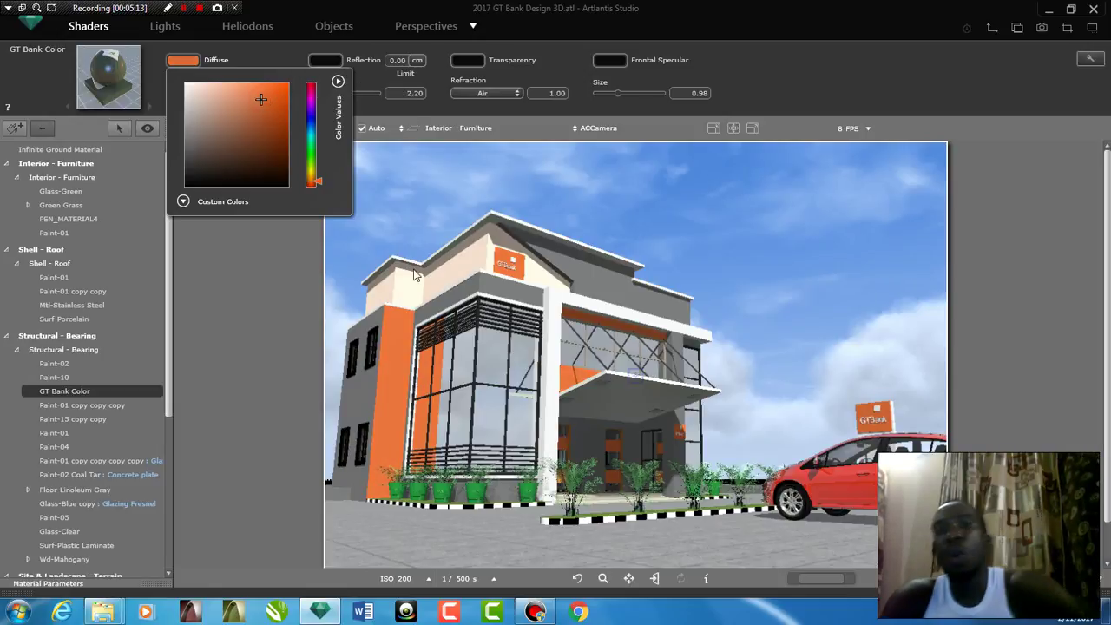
# Recolour the green planter material to a saturated orange terracotta
pyautogui.click(444, 493)
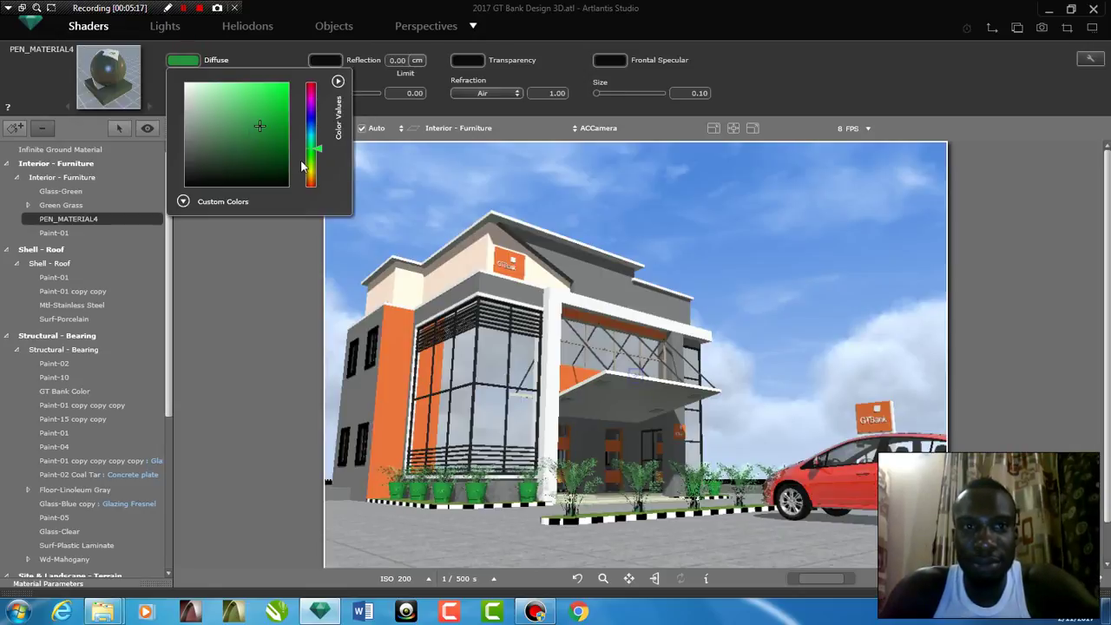
pyautogui.moveTo(310, 182); pyautogui.dragTo(312, 184)
pyautogui.click(248, 133)
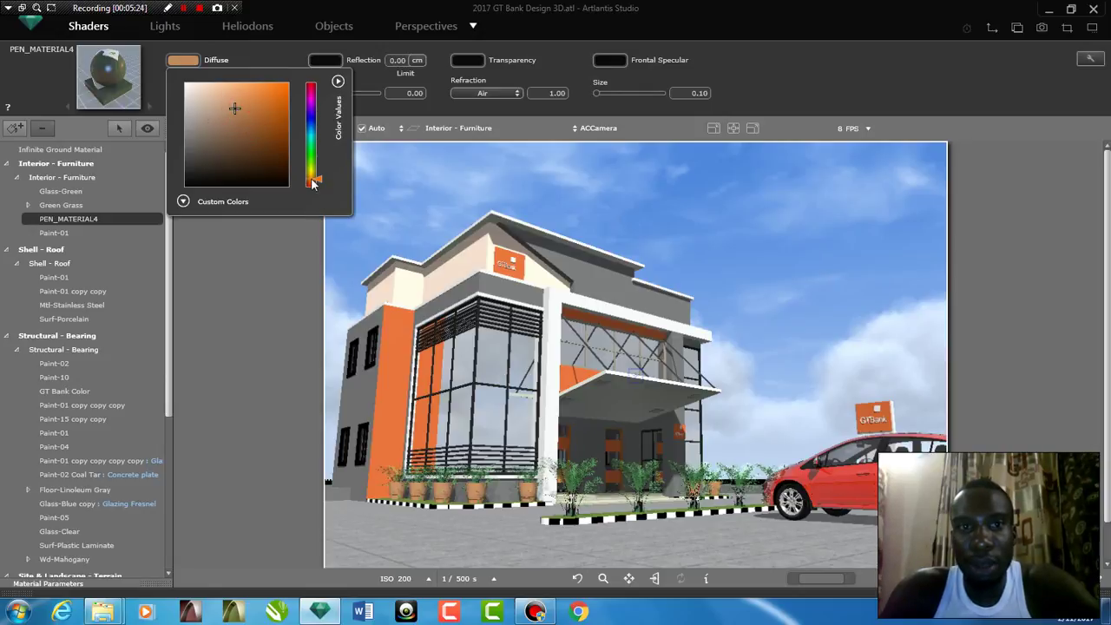
pyautogui.moveTo(313, 184); pyautogui.dragTo(314, 187)
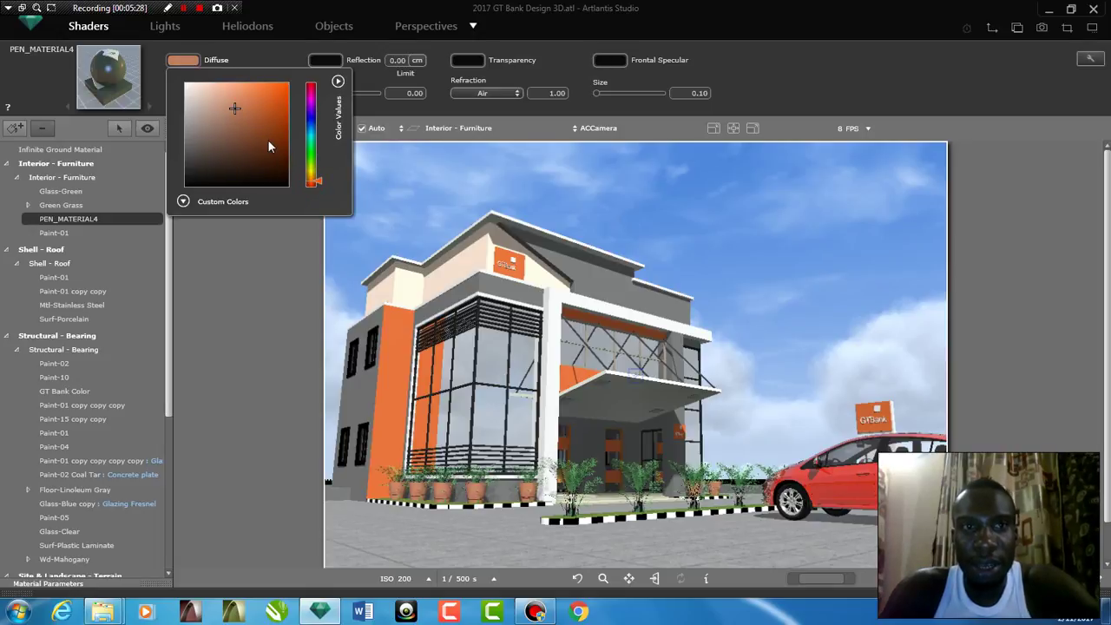
pyautogui.click(243, 133)
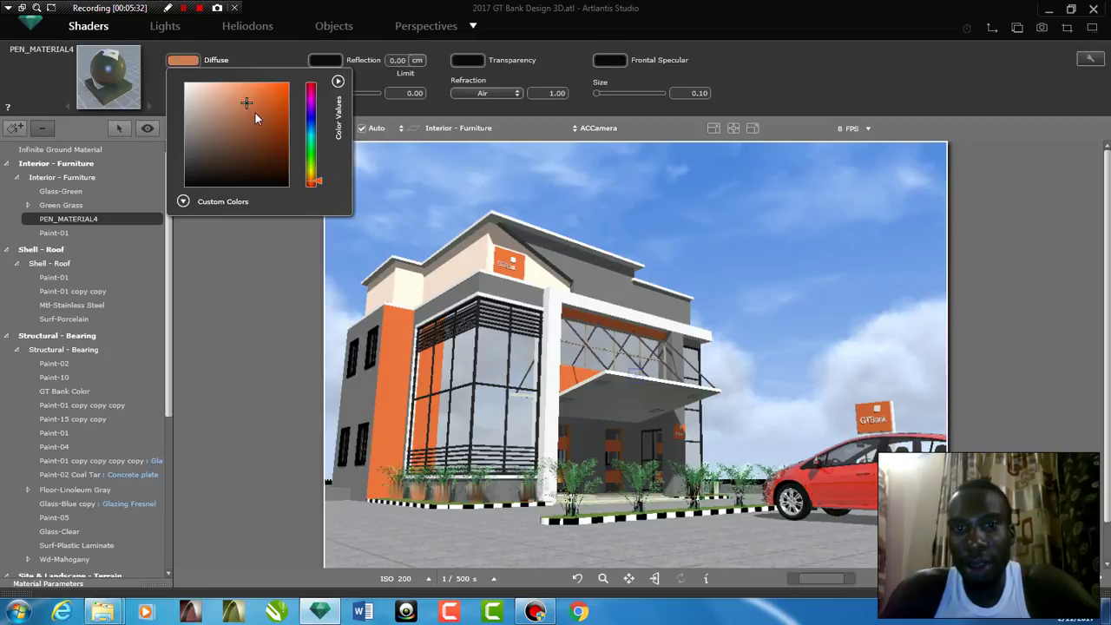
pyautogui.click(255, 113)
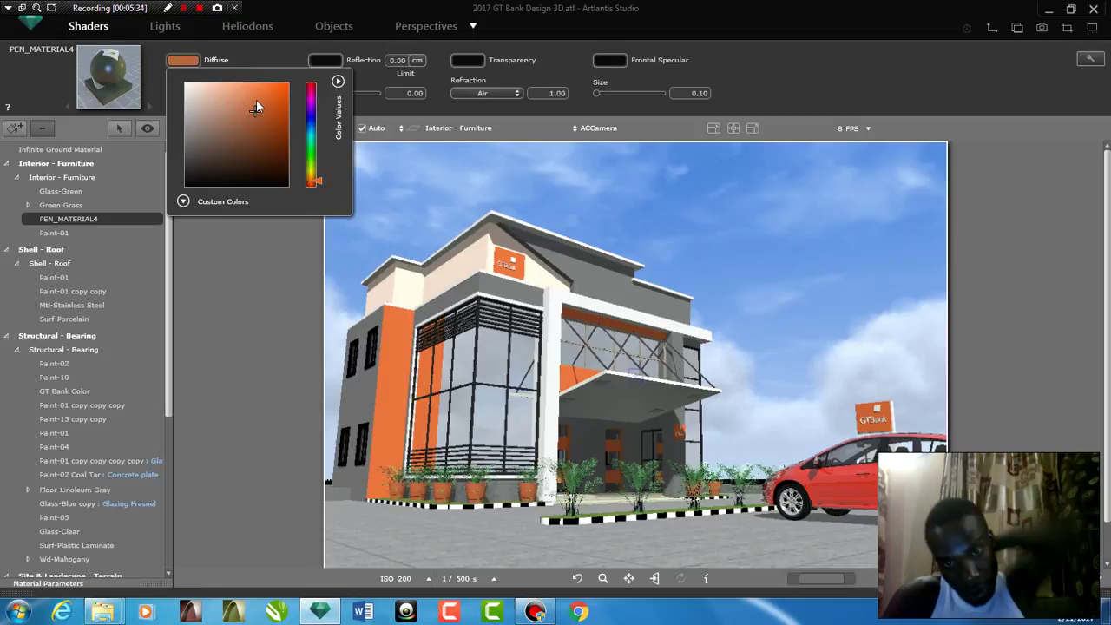
# Set the plants' Glass-Green diffuse colour to a darker green
pyautogui.click(573, 480)
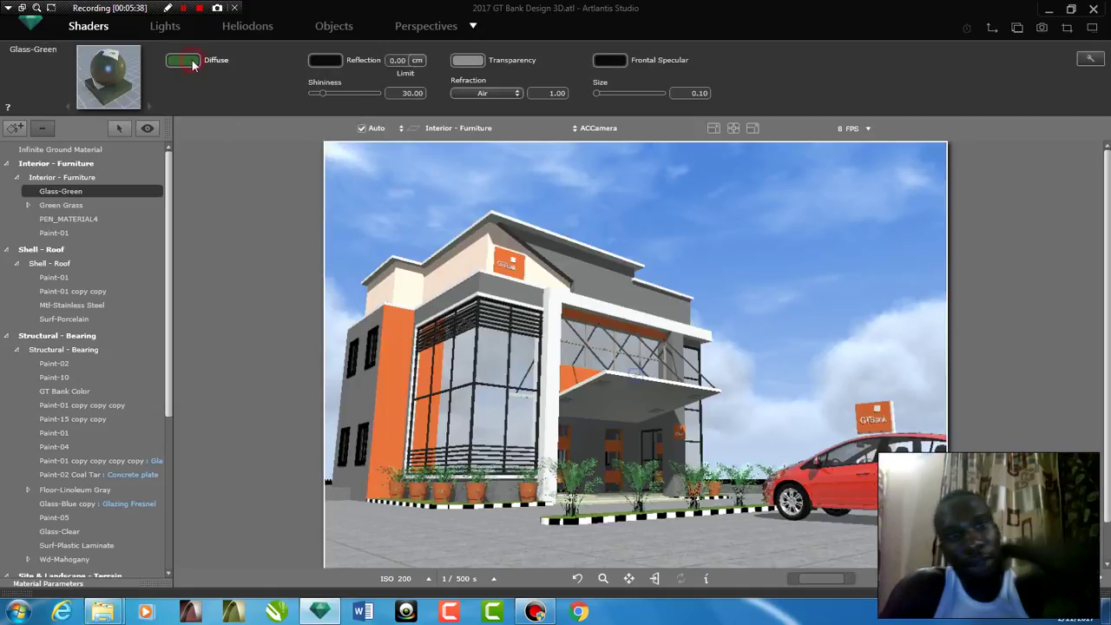
pyautogui.click(185, 61)
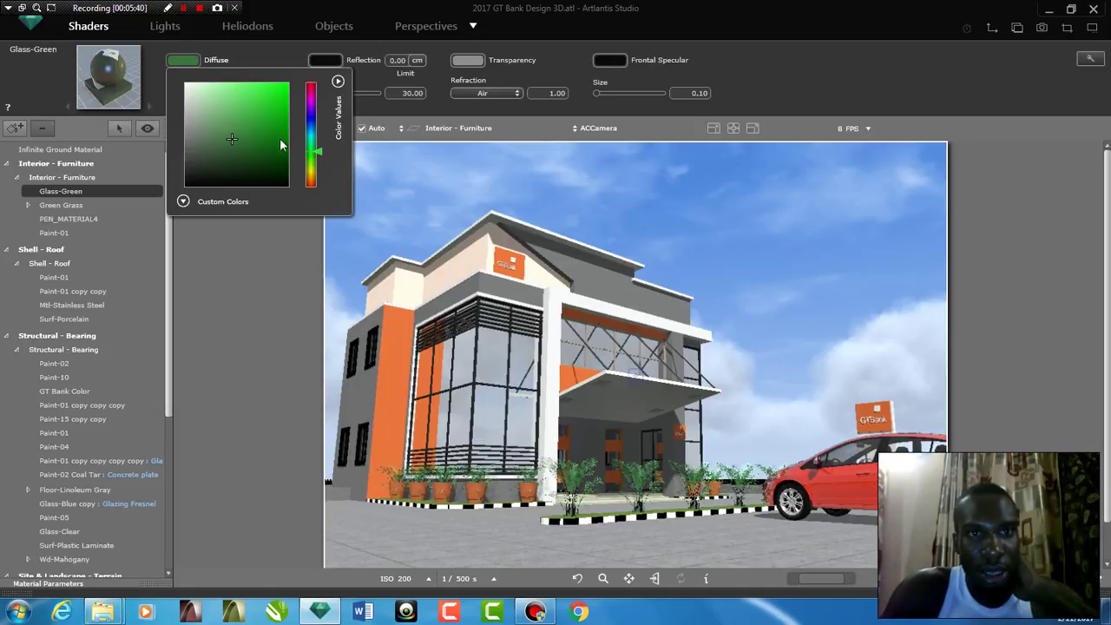
pyautogui.click(275, 146)
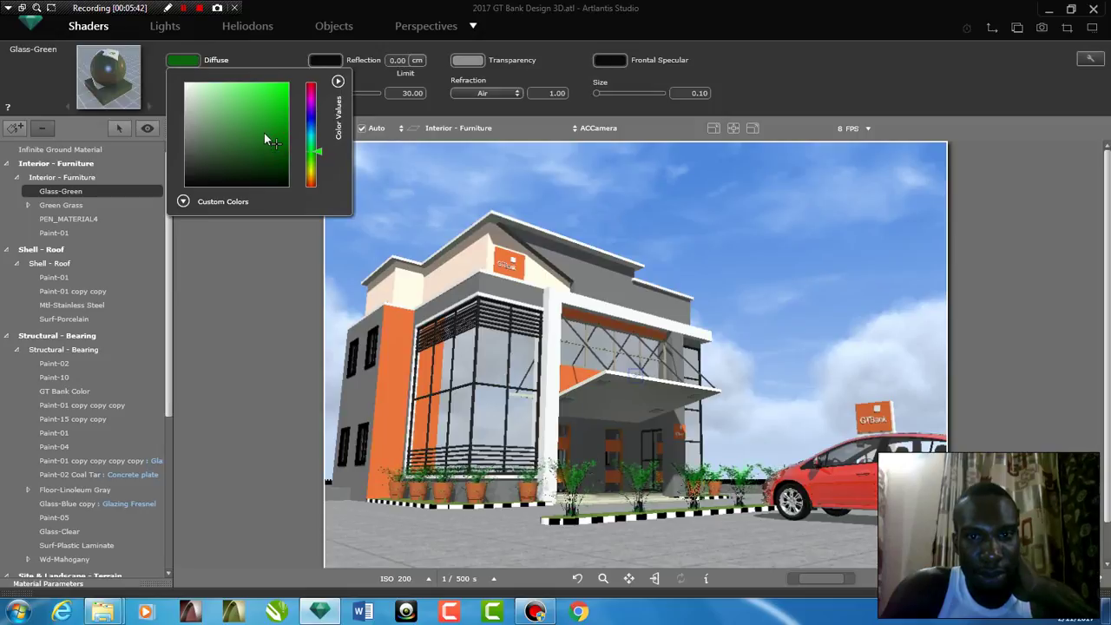
pyautogui.click(269, 122)
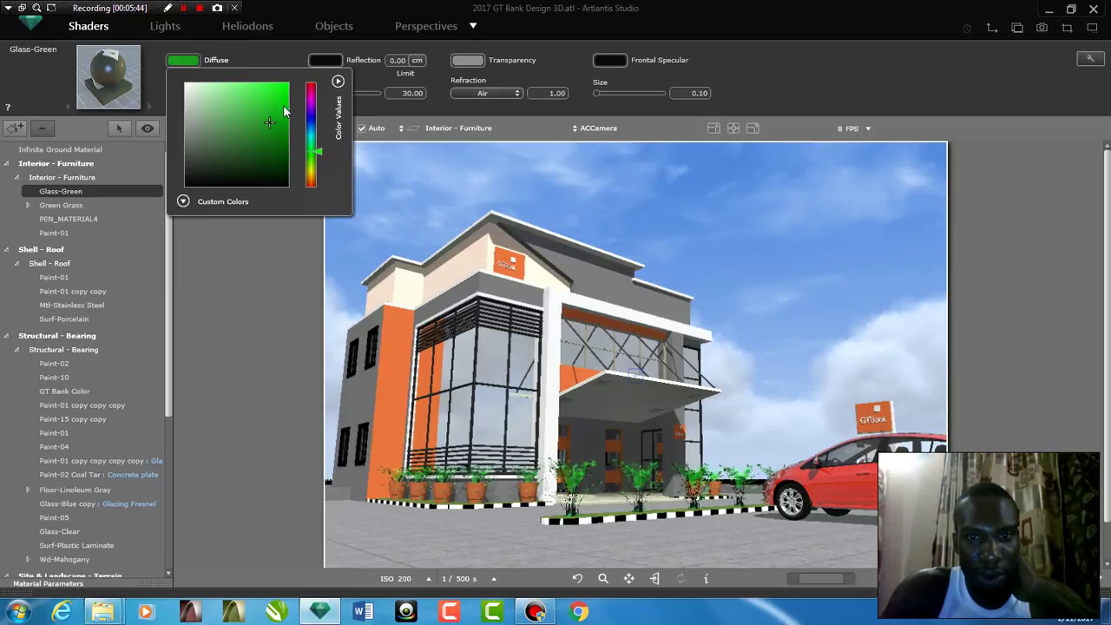
pyautogui.click(275, 146)
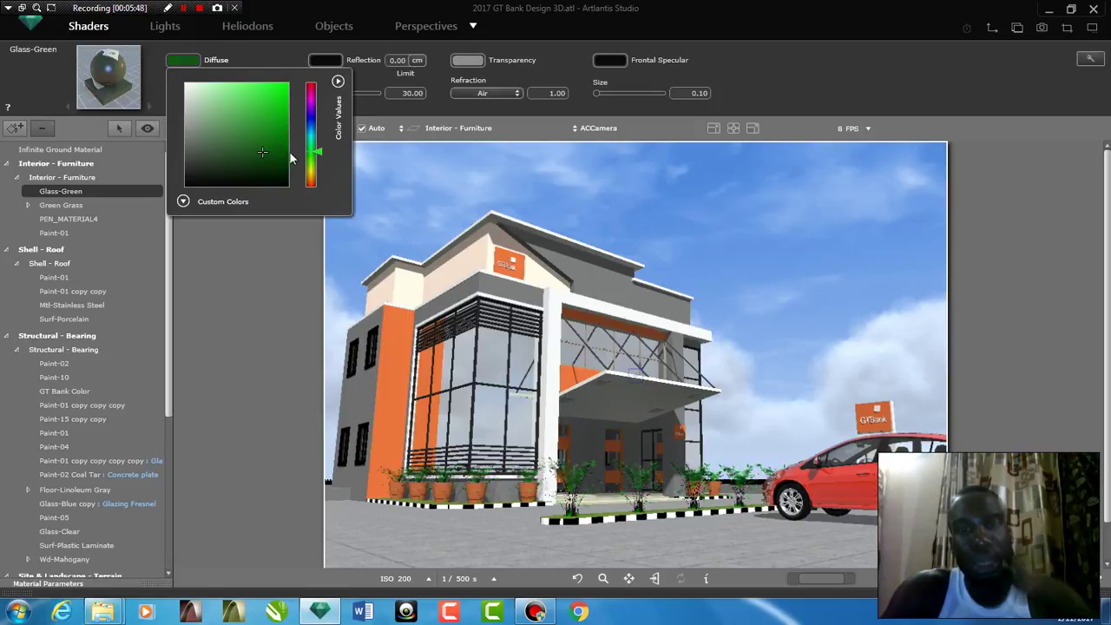
pyautogui.click(402, 20)
# Preview the saved views Untitled Path_6, Path_5 and Path_4, finishing on Untitled Path_3
pyautogui.click(429, 27)
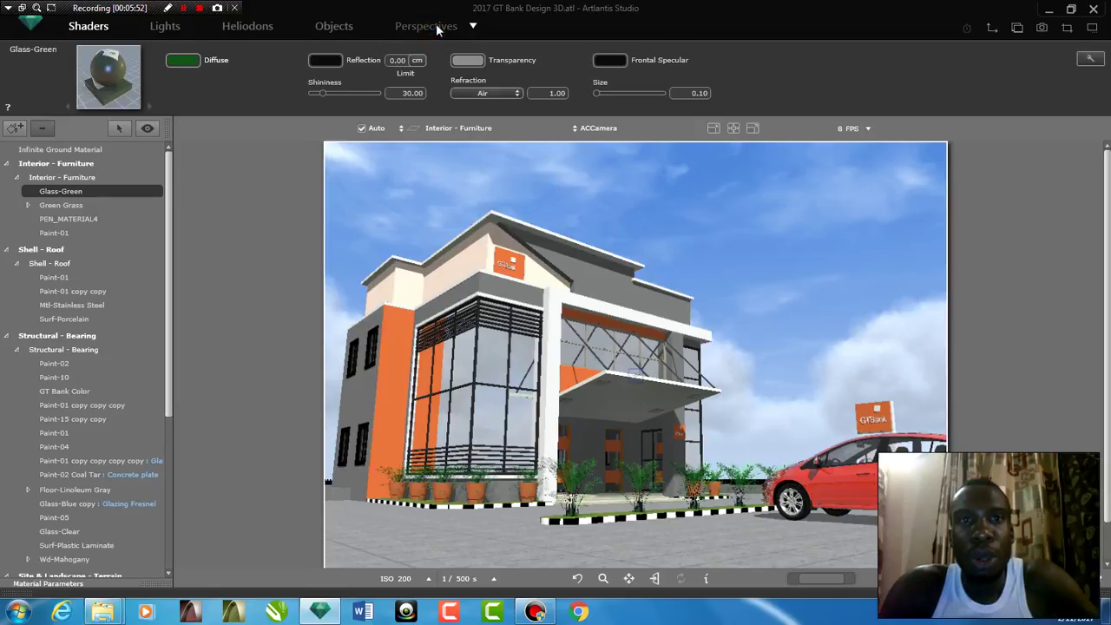
pyautogui.click(102, 390)
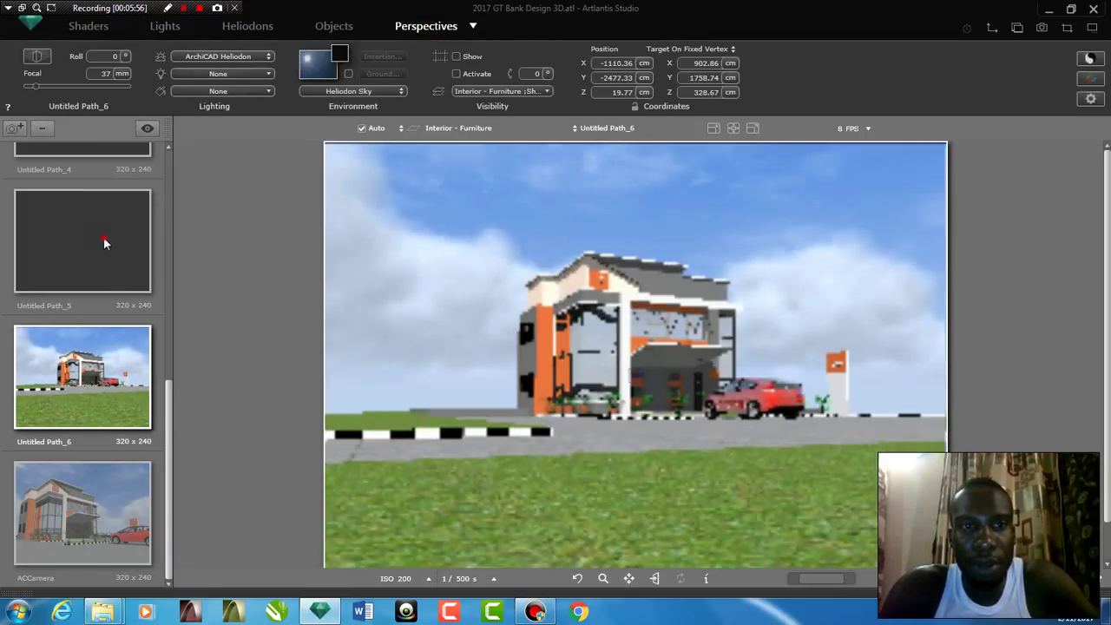
pyautogui.click(103, 241)
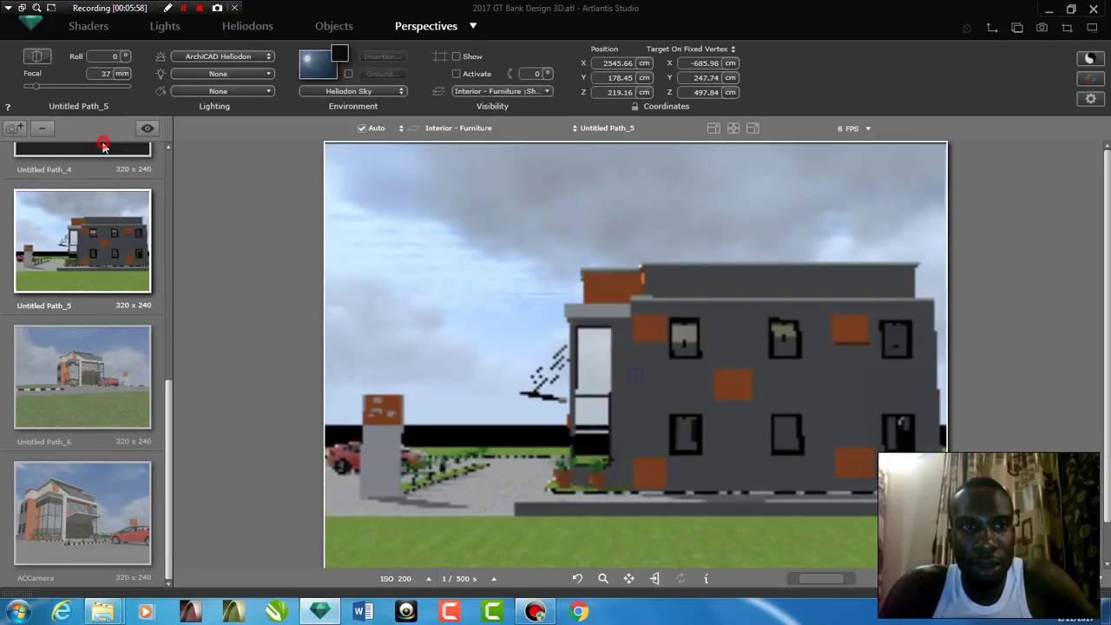
pyautogui.scroll(2, 104, 160)
pyautogui.click(104, 161)
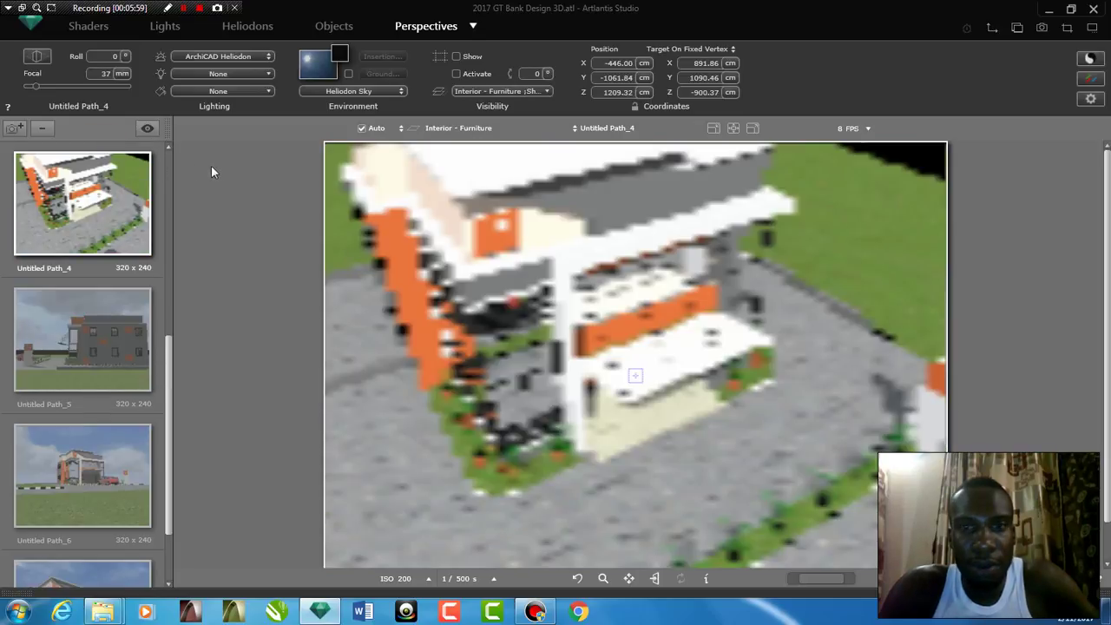
pyautogui.scroll(2, 87, 178)
pyautogui.click(86, 178)
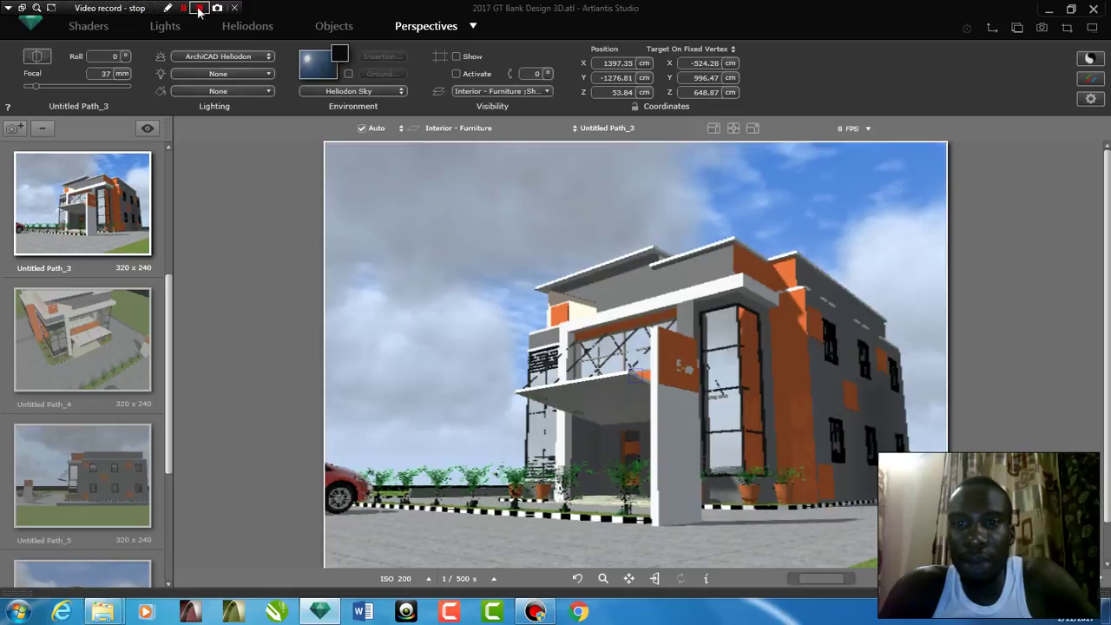
pyautogui.click(198, 8)
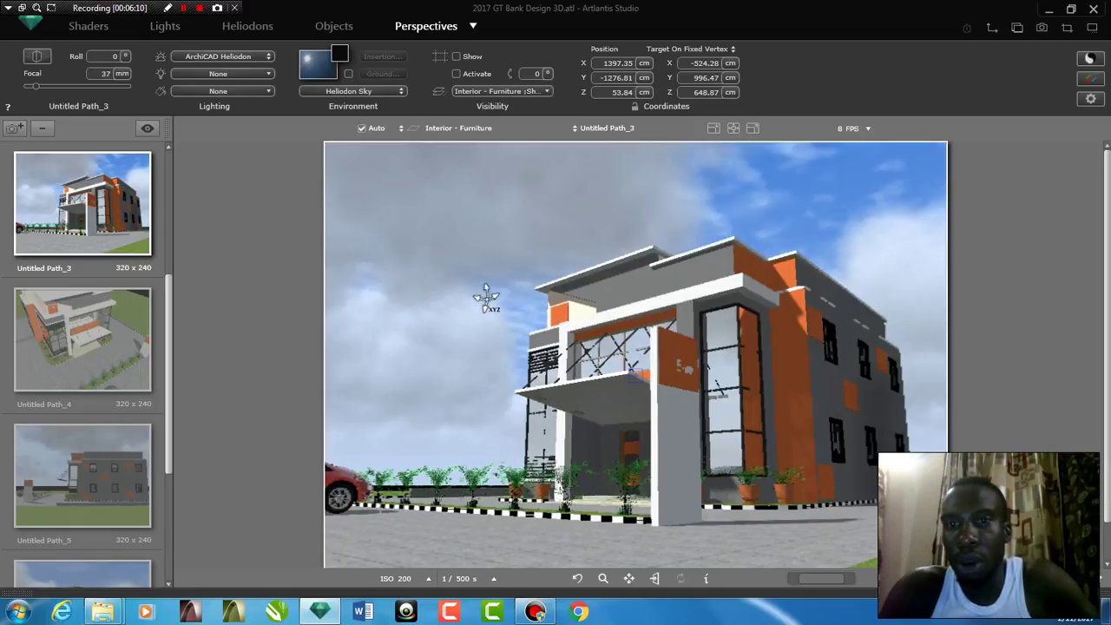